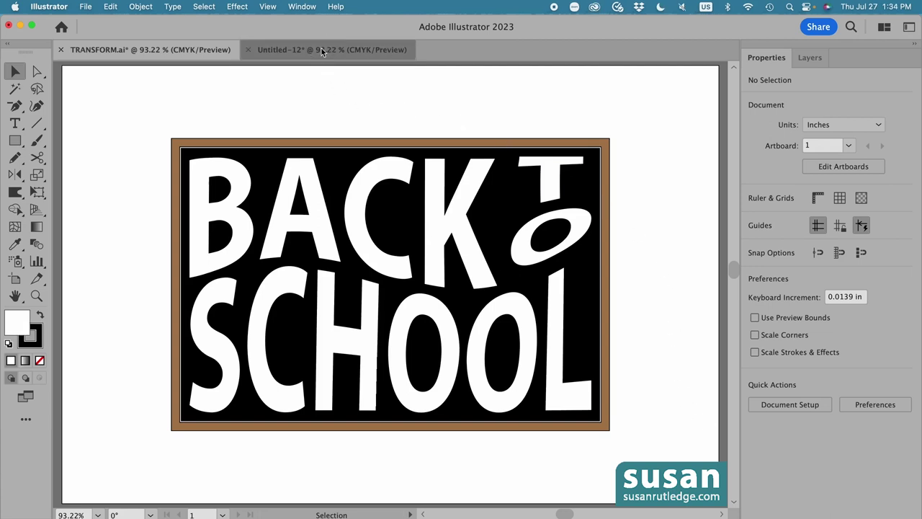
# - Draw a 12 × 8 in rectangle in Untitled-12 and fill it brown
pyautogui.click(321, 49)
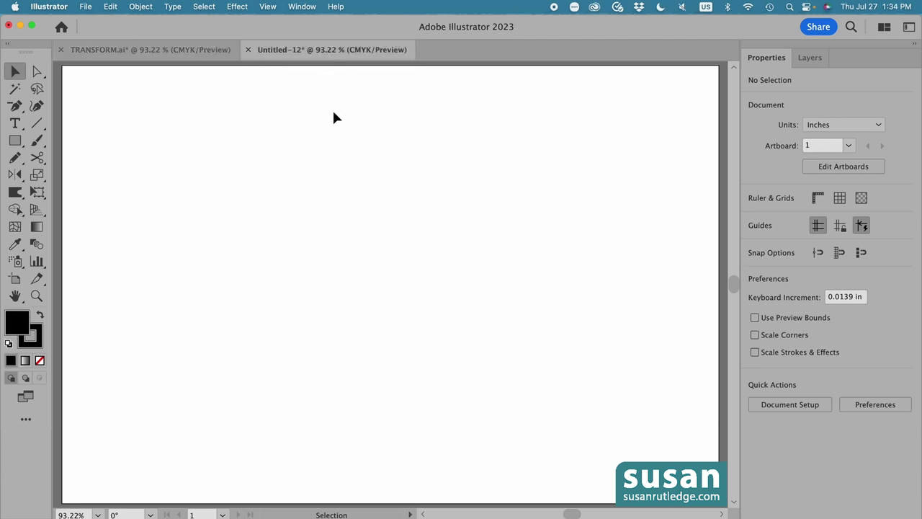
pyautogui.press('m')
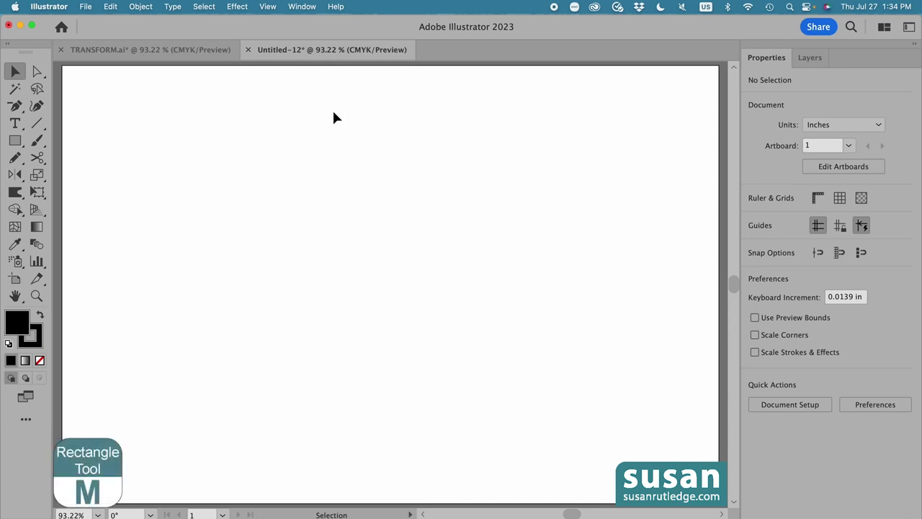
pyautogui.click(140, 130)
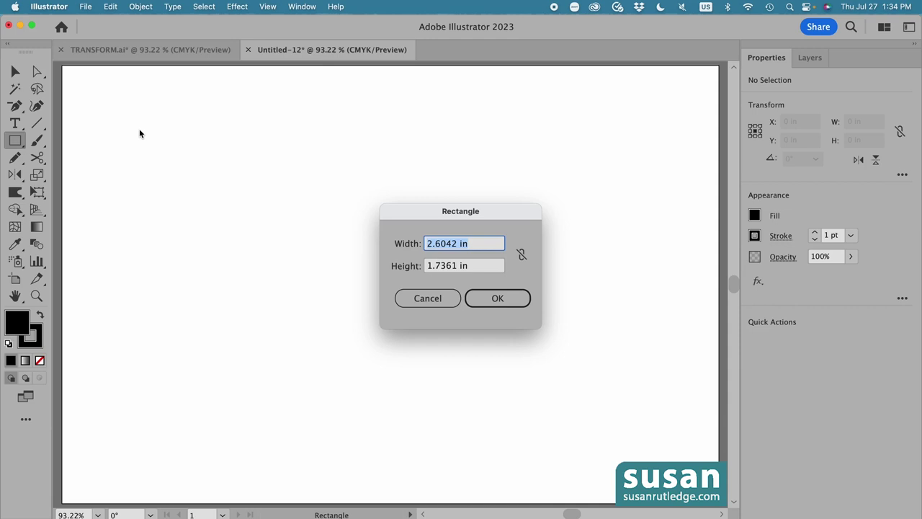
pyautogui.write('12')
pyautogui.press('Tab')
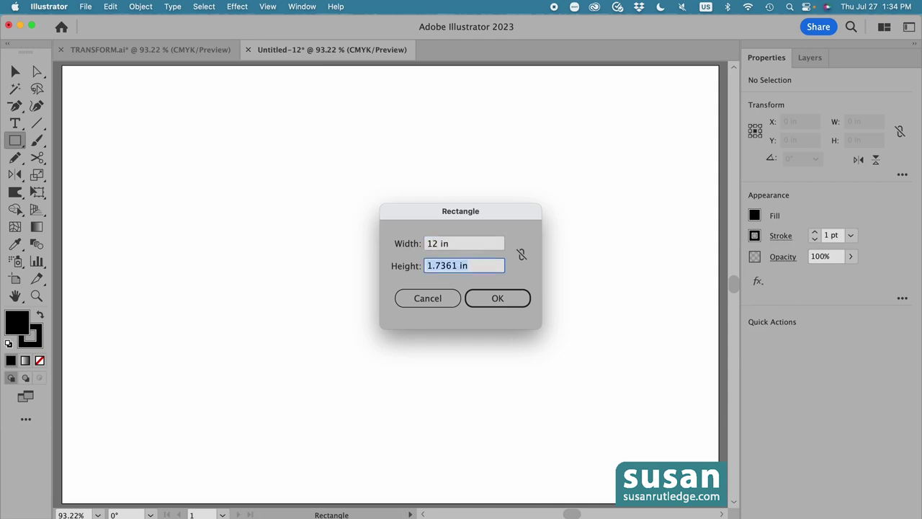
pyautogui.write('8')
pyautogui.click(497, 298)
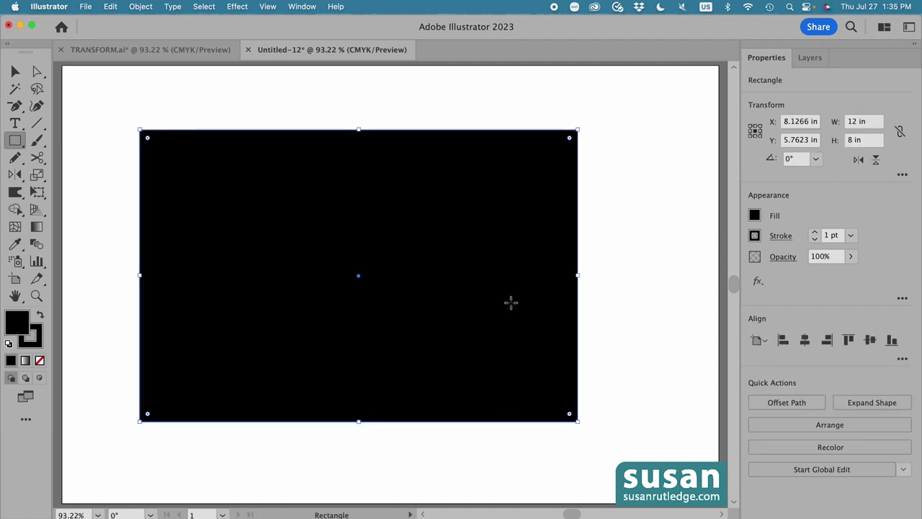
pyautogui.click(754, 216)
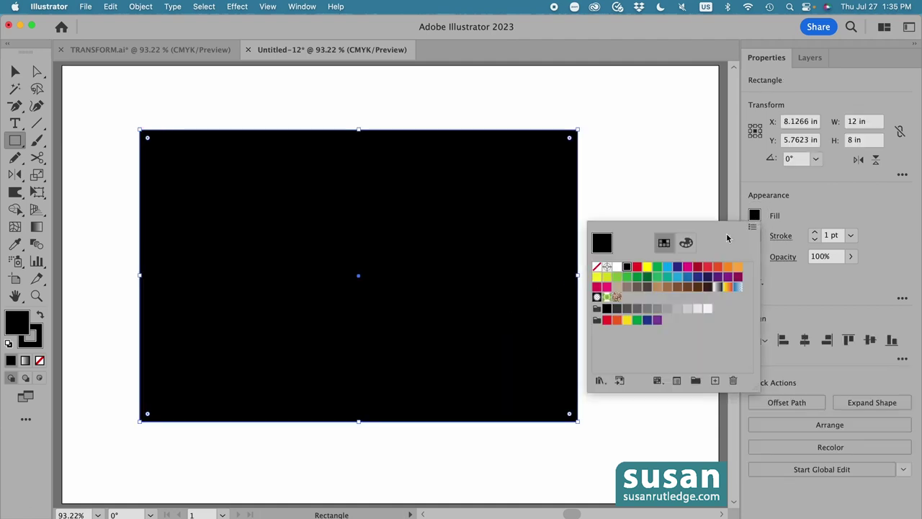
pyautogui.click(667, 287)
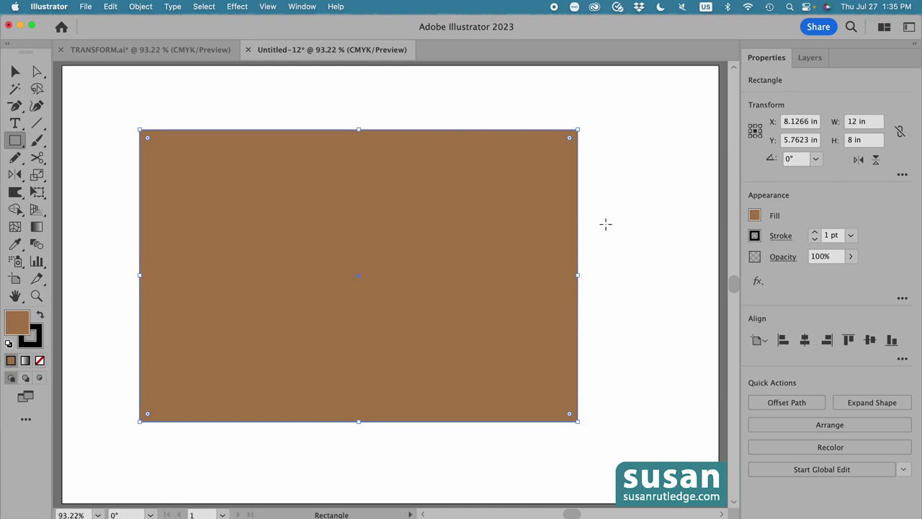
# - Add a -0.25 in offset path copy inside it and fill it yellow
pyautogui.click(140, 6)
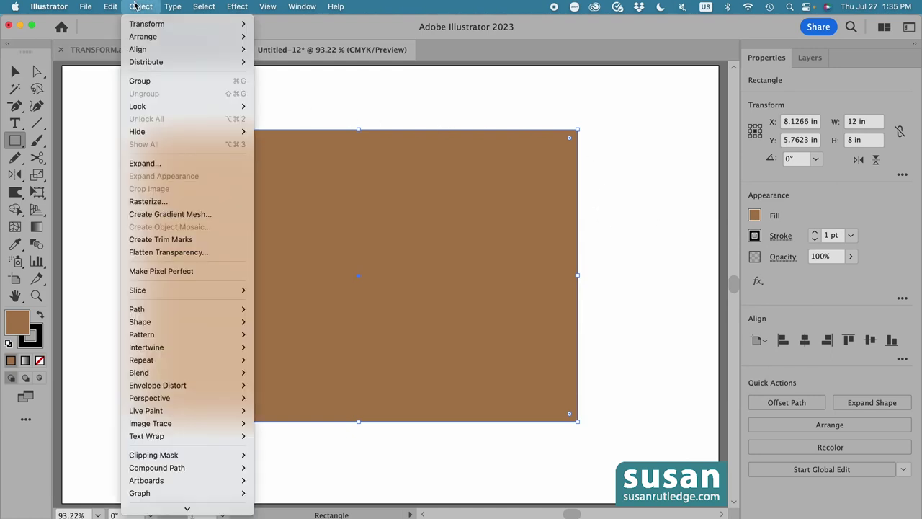
pyautogui.moveTo(199, 310)
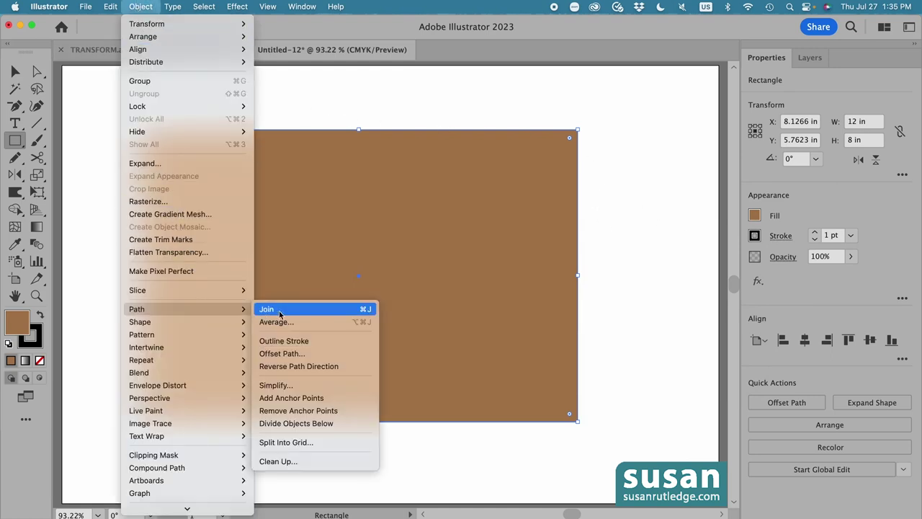
pyautogui.click(298, 354)
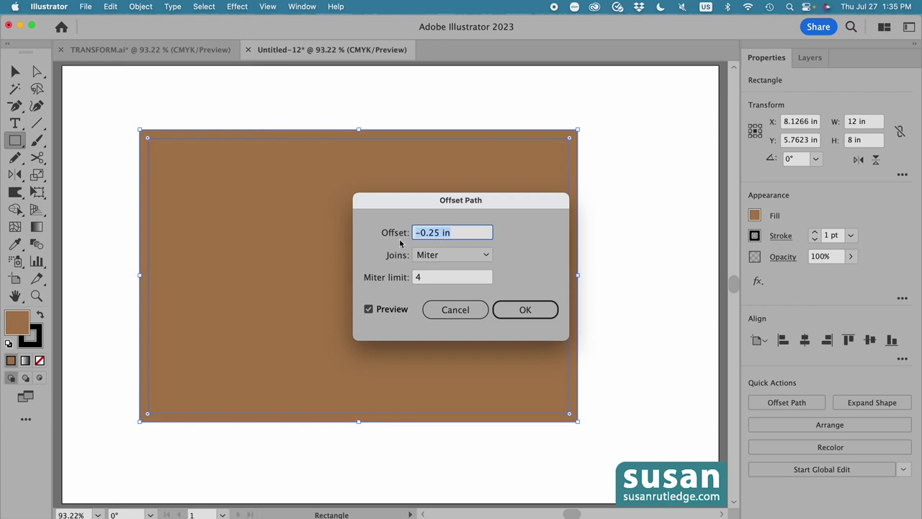
pyautogui.click(527, 309)
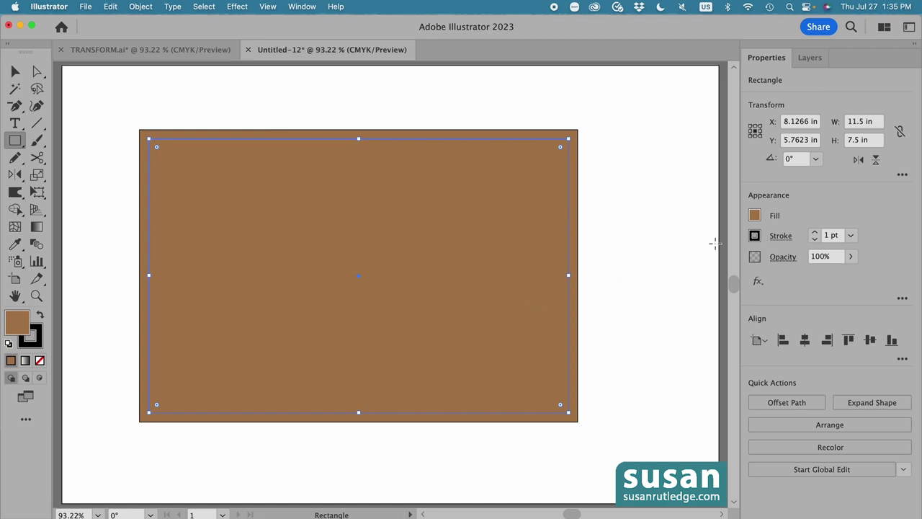
pyautogui.click(754, 215)
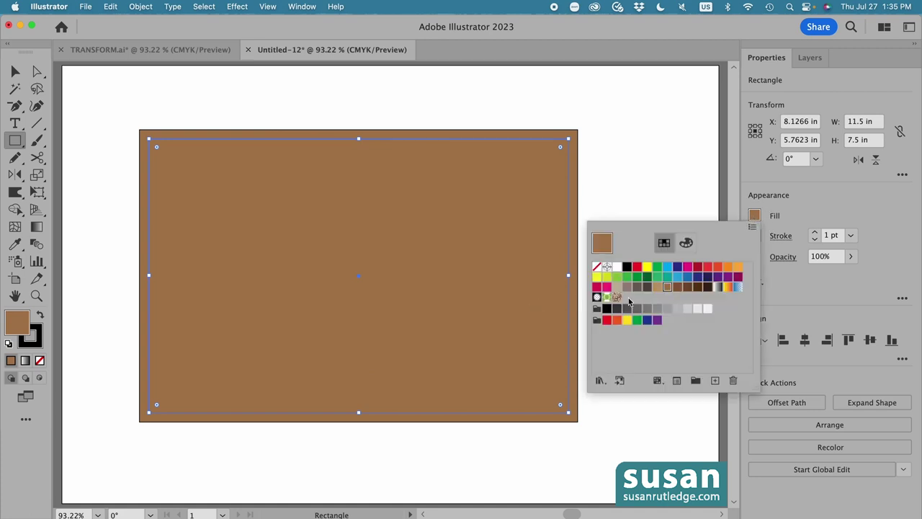
pyautogui.click(596, 277)
pyautogui.click(638, 203)
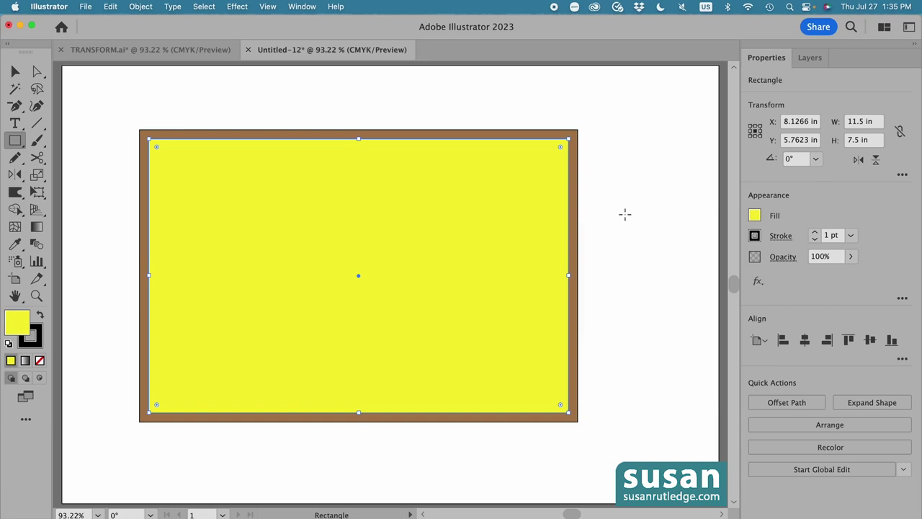
# - Offset the yellow rectangle by -0.25 in into an 11 × 7 in rectangle filled black
pyautogui.click(143, 9)
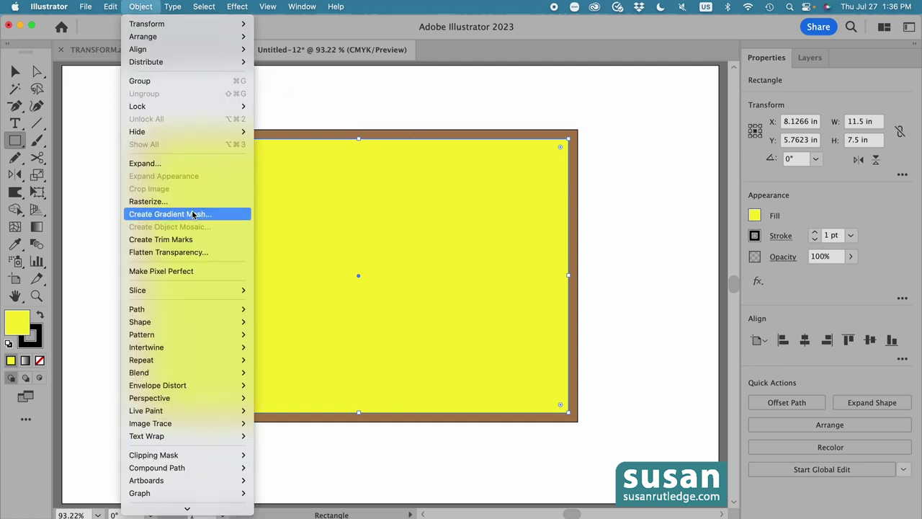
pyautogui.moveTo(197, 308)
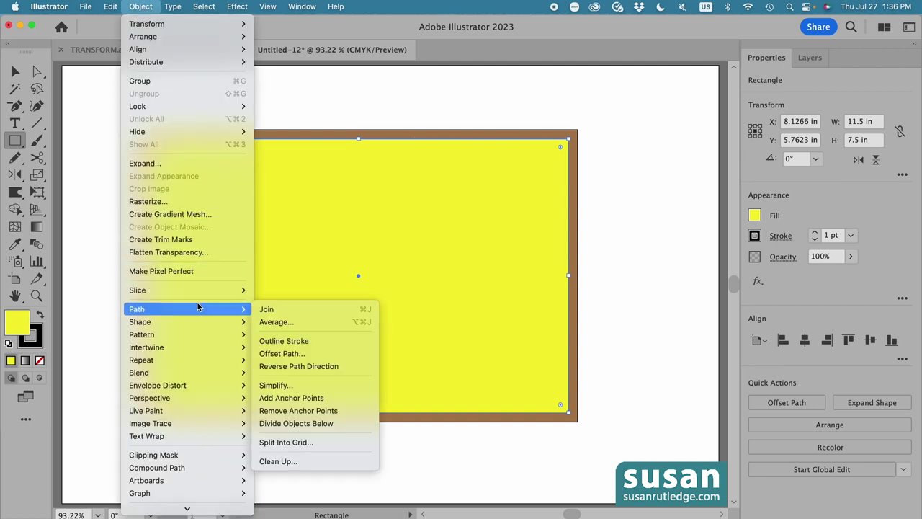
pyautogui.click(294, 353)
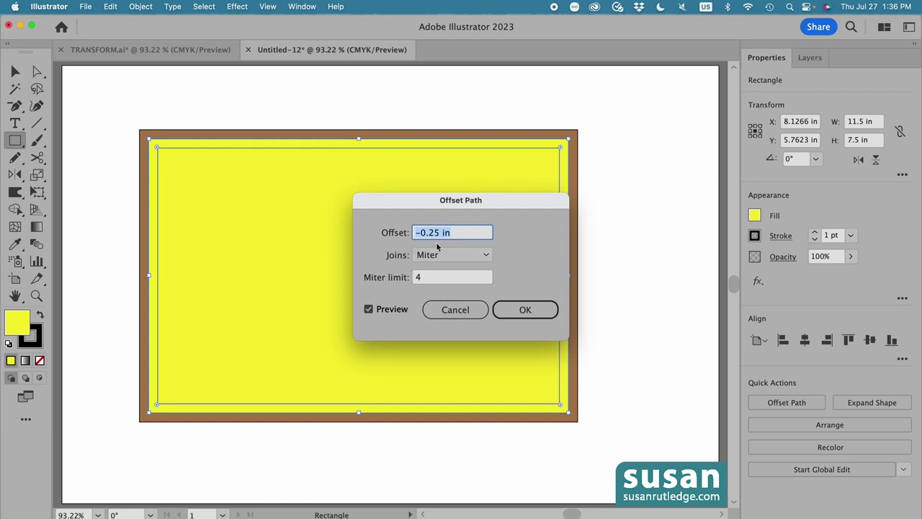
pyautogui.click(528, 309)
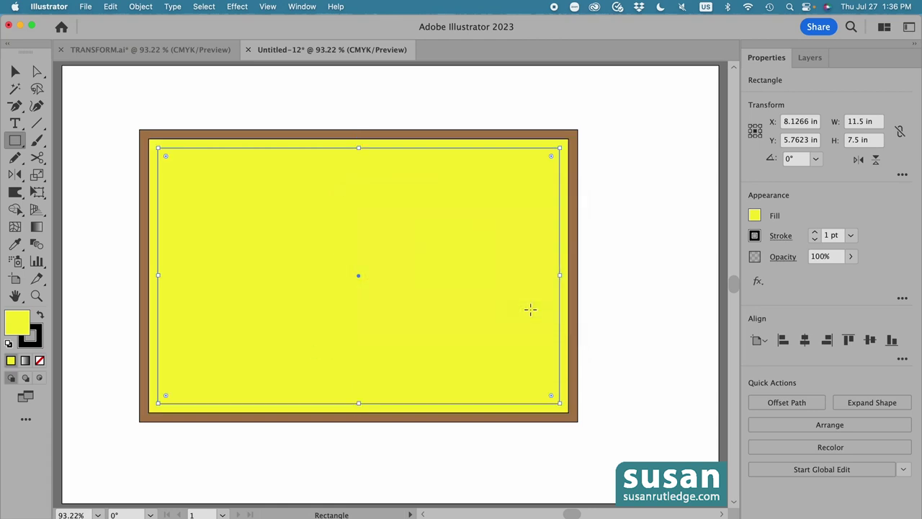
pyautogui.click(756, 216)
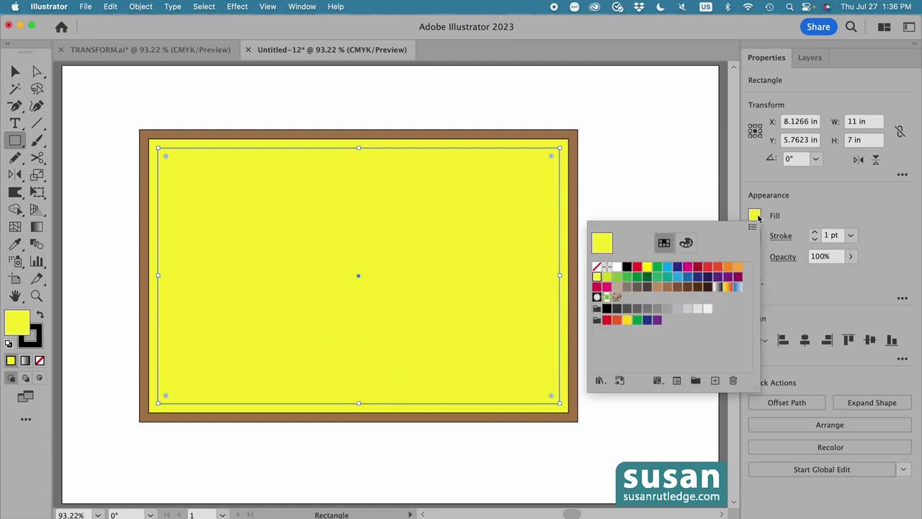
pyautogui.click(626, 267)
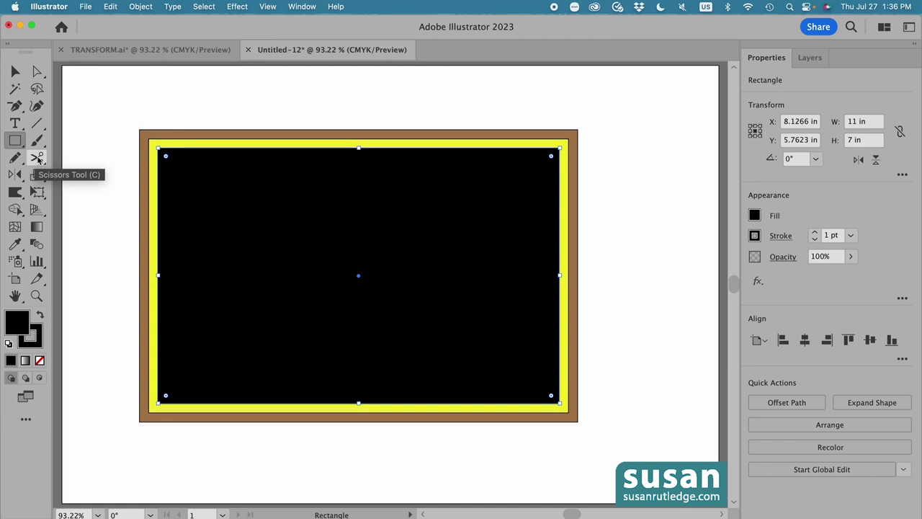
# - Pick the Eraser Tool from the Scissors tool flyout
pyautogui.click(38, 159)
pyautogui.moveTo(38, 159); pyautogui.dragTo(120, 160)
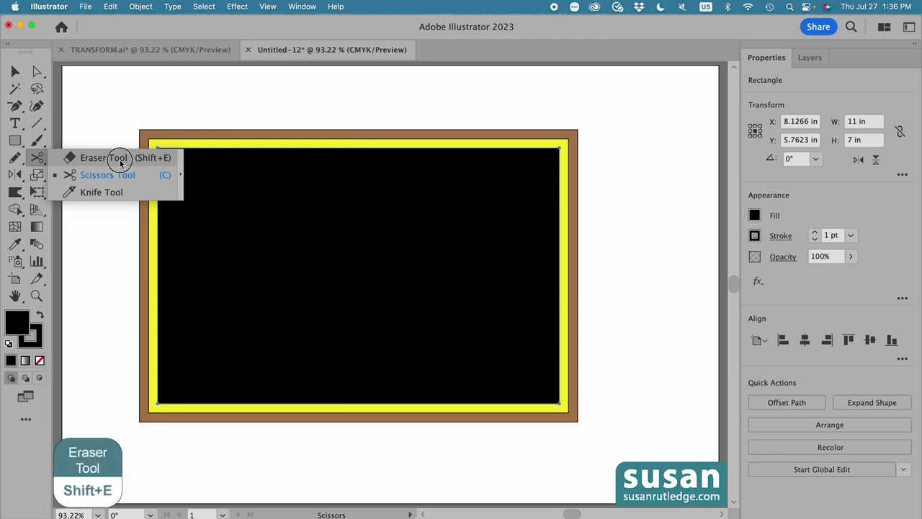
pyautogui.moveTo(119, 160); pyautogui.dragTo(119, 160)
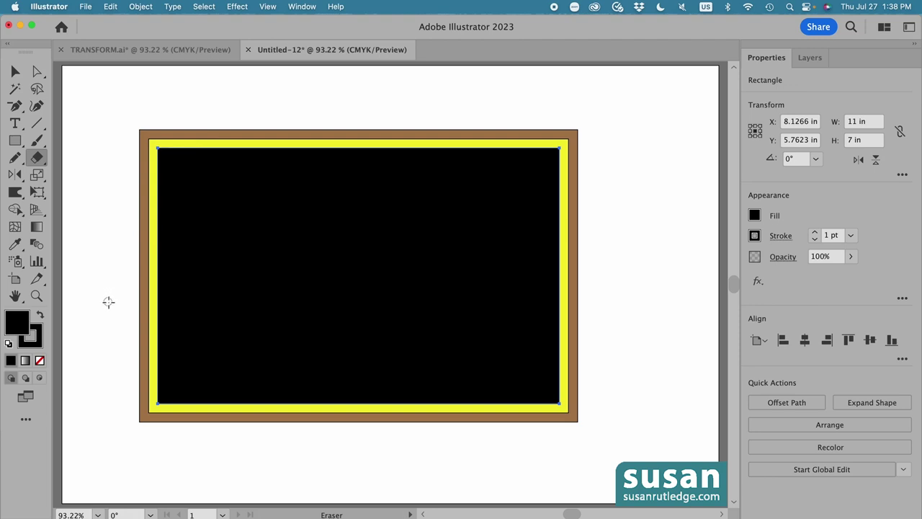
# - Erase a wavy horizontal divider across the black panel and a widened vertical divider at top right
pyautogui.moveTo(103, 334)
pyautogui.mouseDown()
pyautogui.moveTo(175, 274)
pyautogui.moveTo(228, 255)
pyautogui.moveTo(480, 263)
pyautogui.moveTo(618, 221)
pyautogui.mouseUp()
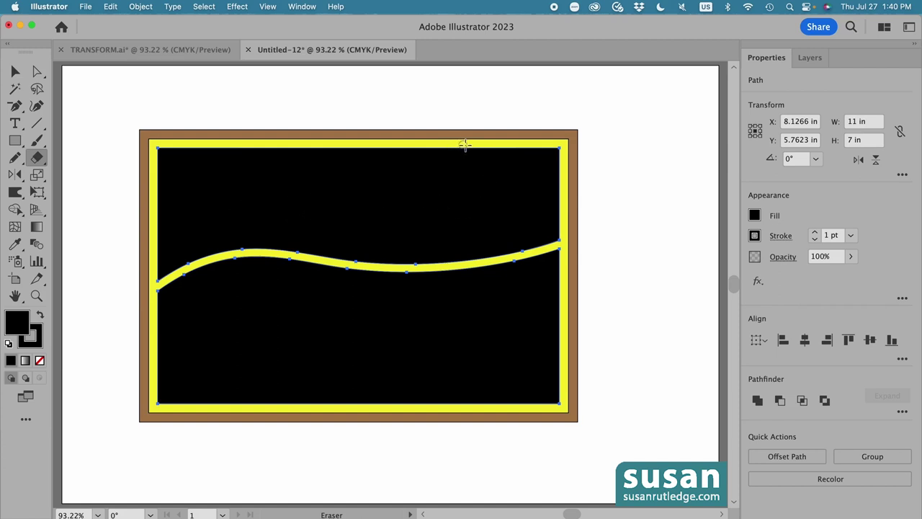
pyautogui.moveTo(479, 146)
pyautogui.mouseDown()
pyautogui.moveTo(483, 211)
pyautogui.moveTo(472, 263)
pyautogui.mouseUp()
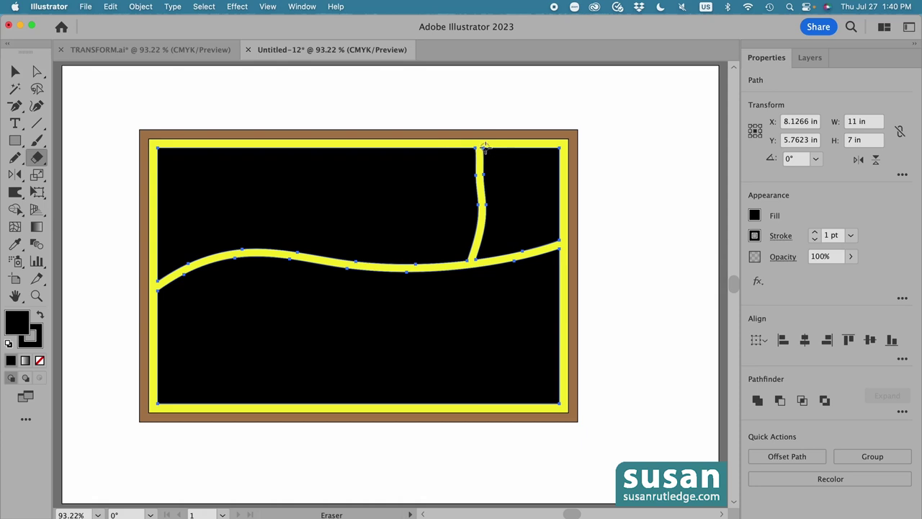
pyautogui.moveTo(481, 148)
pyautogui.mouseDown()
pyautogui.moveTo(489, 220)
pyautogui.moveTo(477, 258)
pyautogui.moveTo(559, 238)
pyautogui.mouseUp()
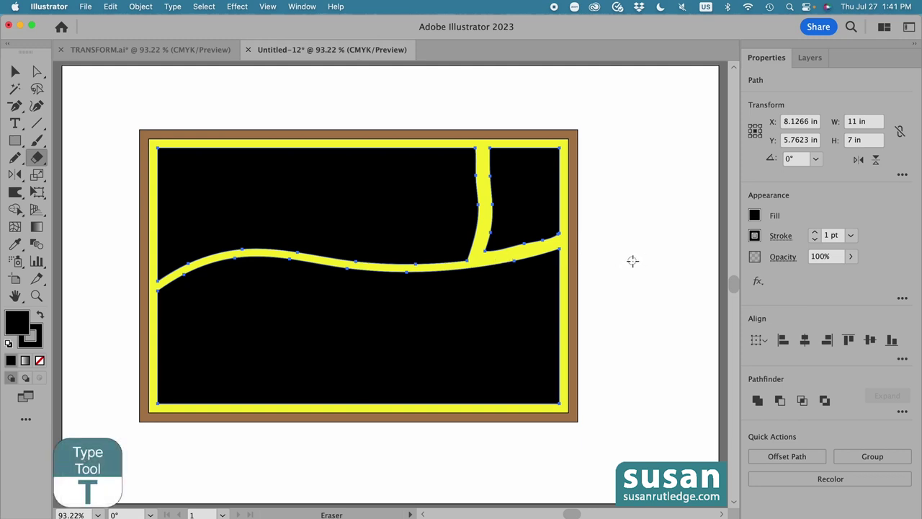
# - Place a text object beside the board, enlarge it, and change its text to BACK
pyautogui.press('t')
pyautogui.click(625, 141)
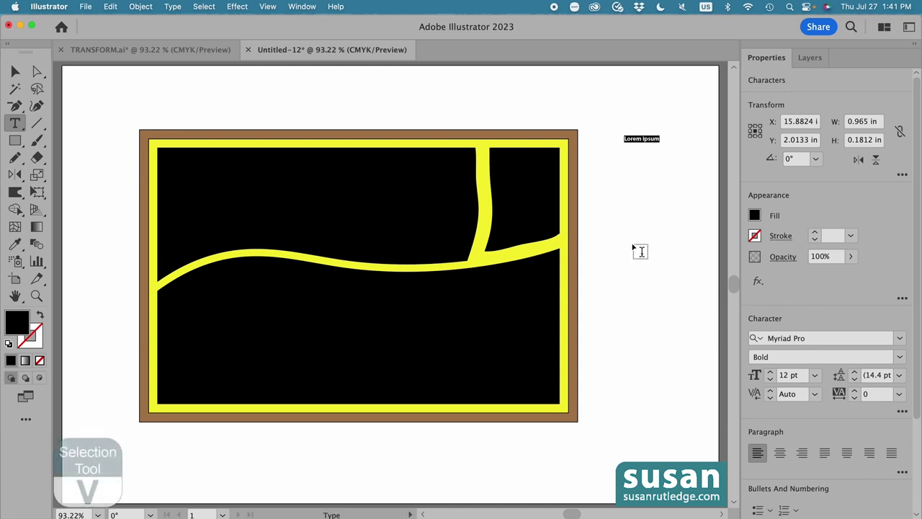
pyautogui.click(13, 70)
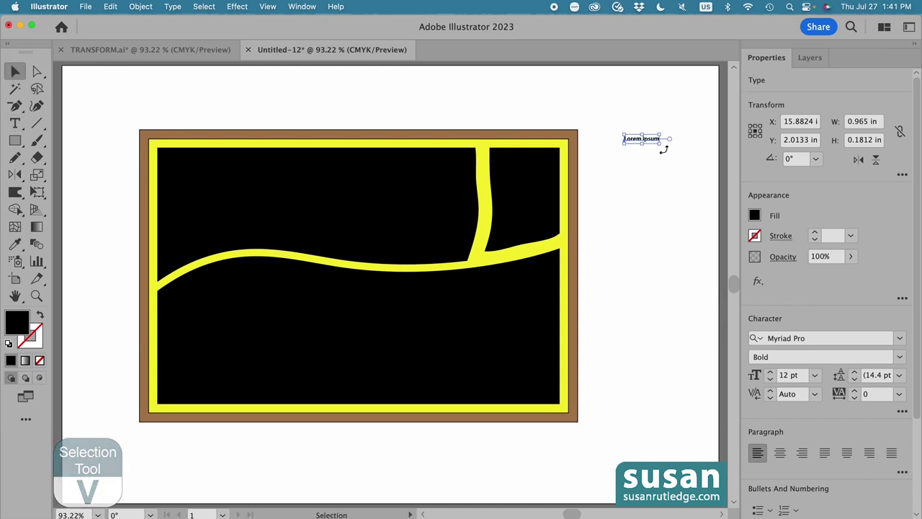
pyautogui.moveTo(661, 143); pyautogui.dragTo(659, 96)
pyautogui.doubleClick(626, 99)
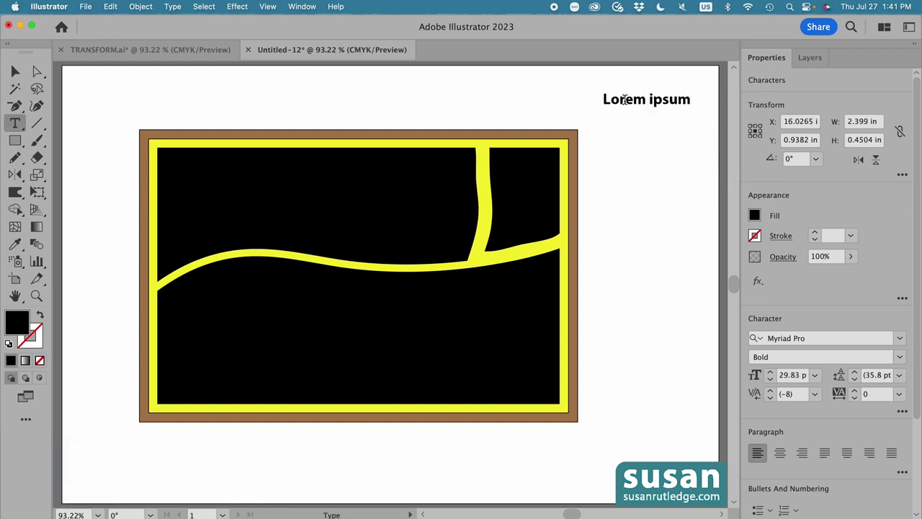
pyautogui.moveTo(603, 99); pyautogui.dragTo(688, 101)
pyautogui.write('BACK')
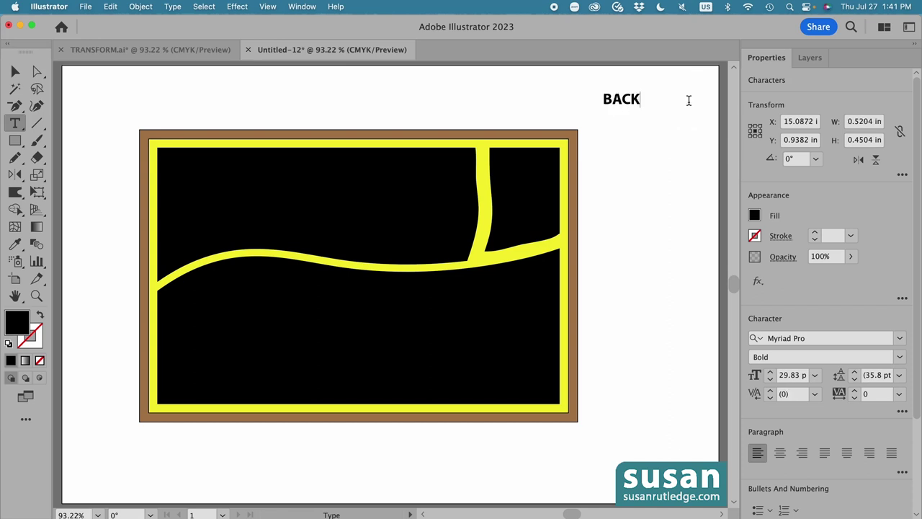
# - Duplicate BACK just below it and retype the copy as SCHOOL
pyautogui.click(15, 72)
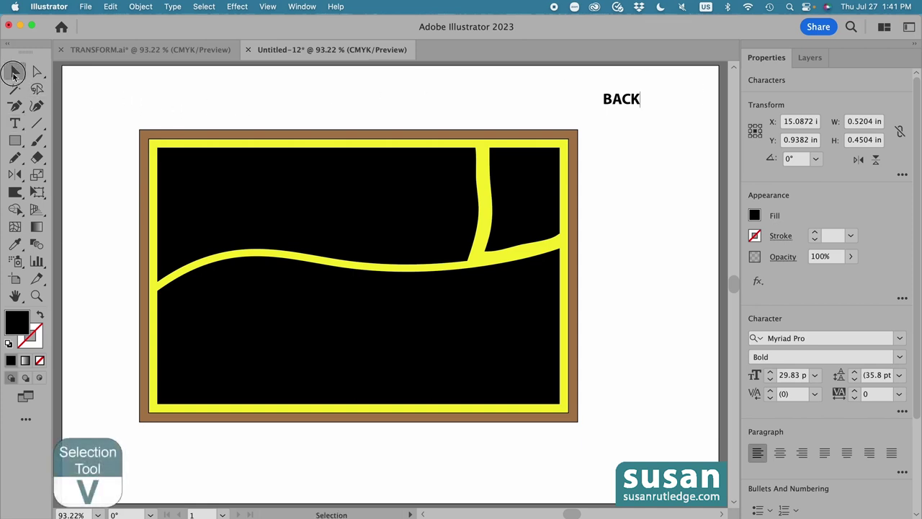
pyautogui.moveTo(628, 110); pyautogui.dragTo(644, 129)
pyautogui.press('t')
pyautogui.click(607, 128)
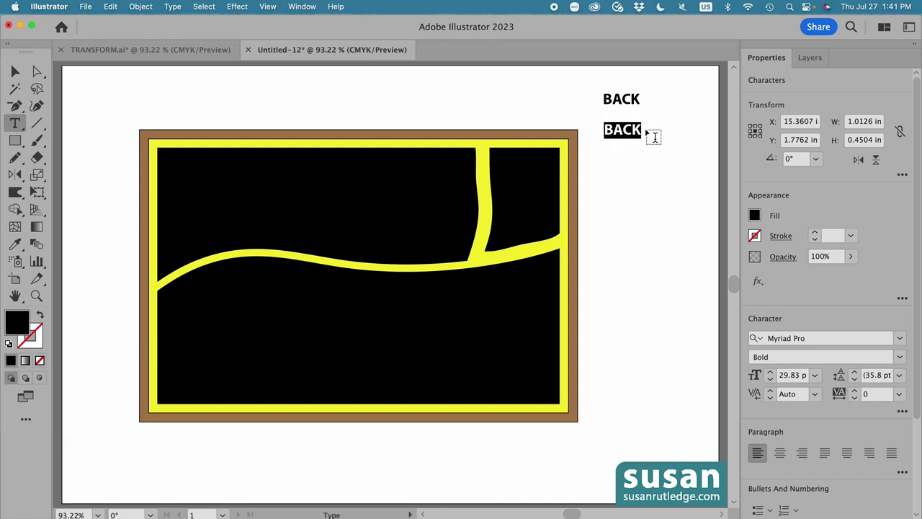
pyautogui.write('SCHOOL')
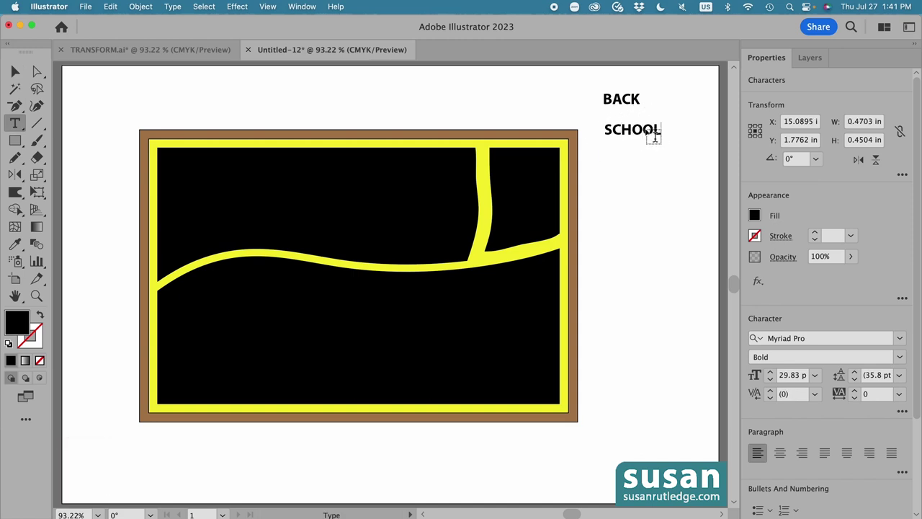
pyautogui.click(17, 127)
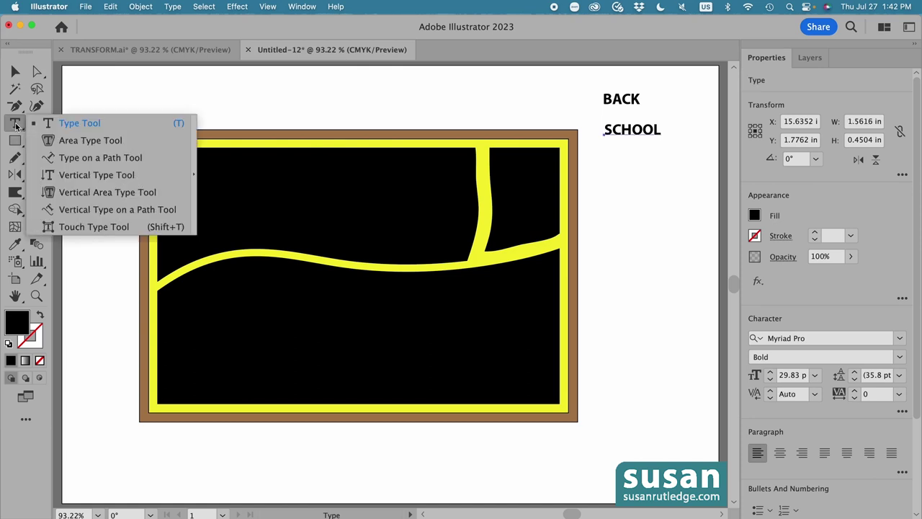
# - Type a vertical TO below SCHOOL and enlarge it proportionally
pyautogui.click(95, 175)
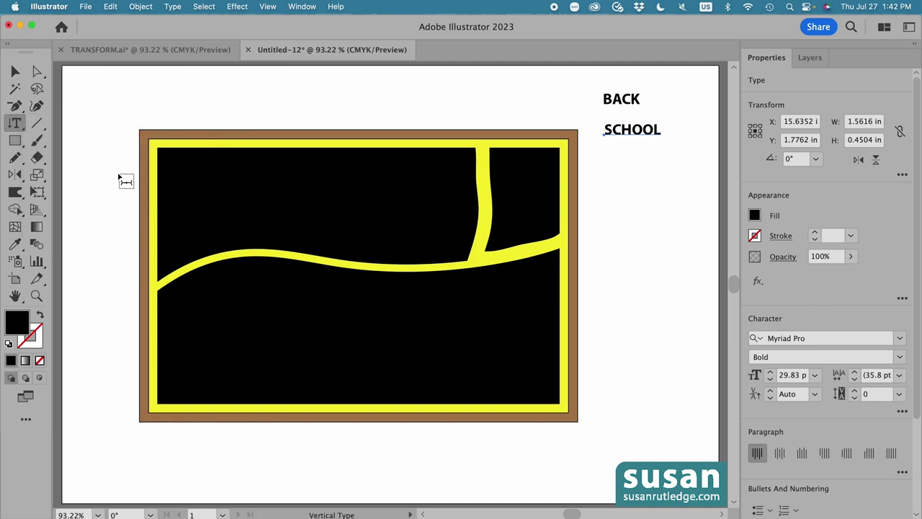
pyautogui.click(626, 166)
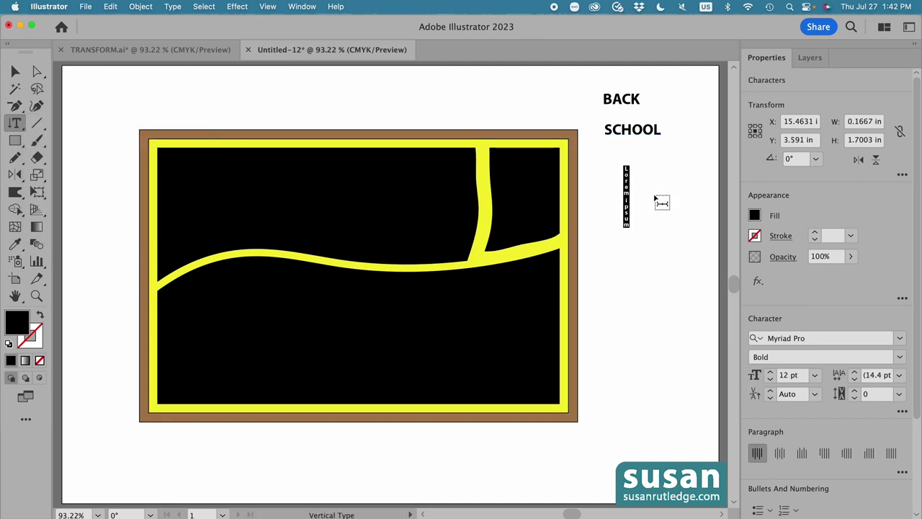
pyautogui.write('TO')
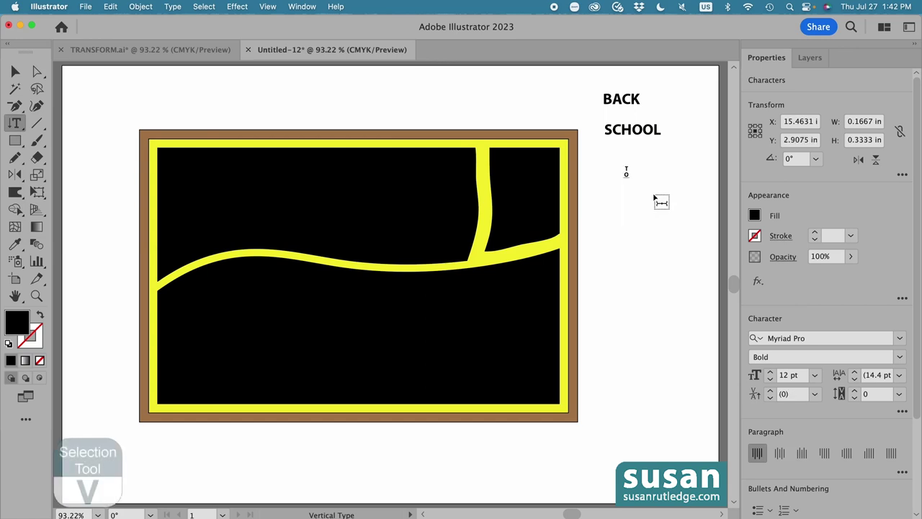
pyautogui.click(15, 71)
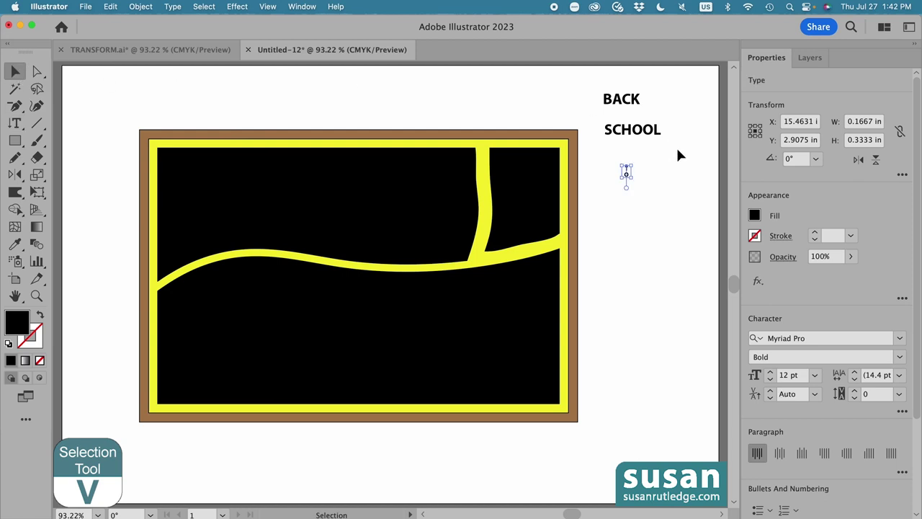
pyautogui.moveTo(633, 178); pyautogui.dragTo(678, 248)
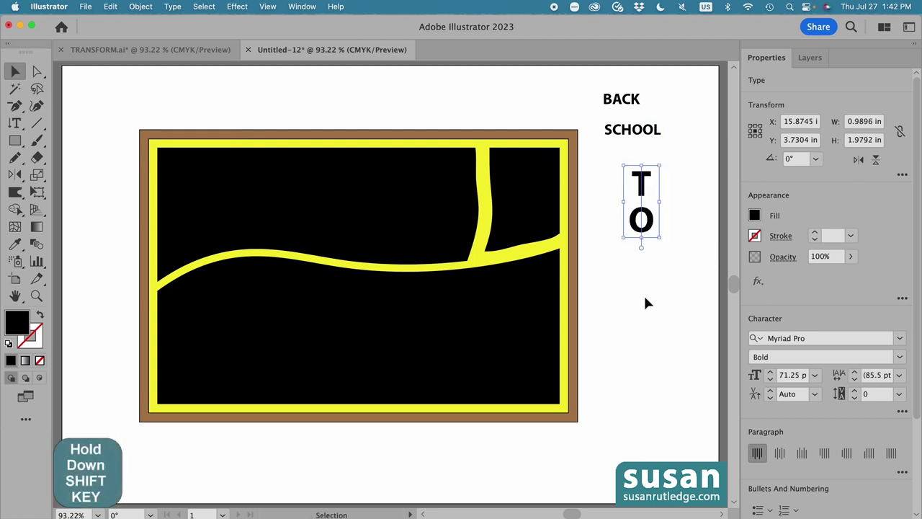
# - Set the tracking of TO to -190 to pull the T and O together
pyautogui.click(855, 400)
pyautogui.click(855, 399)
pyautogui.click(855, 400)
pyautogui.click(855, 400)
pyautogui.click(855, 400)
pyautogui.click(855, 400)
pyautogui.click(855, 400)
pyautogui.click(855, 399)
pyautogui.click(858, 396)
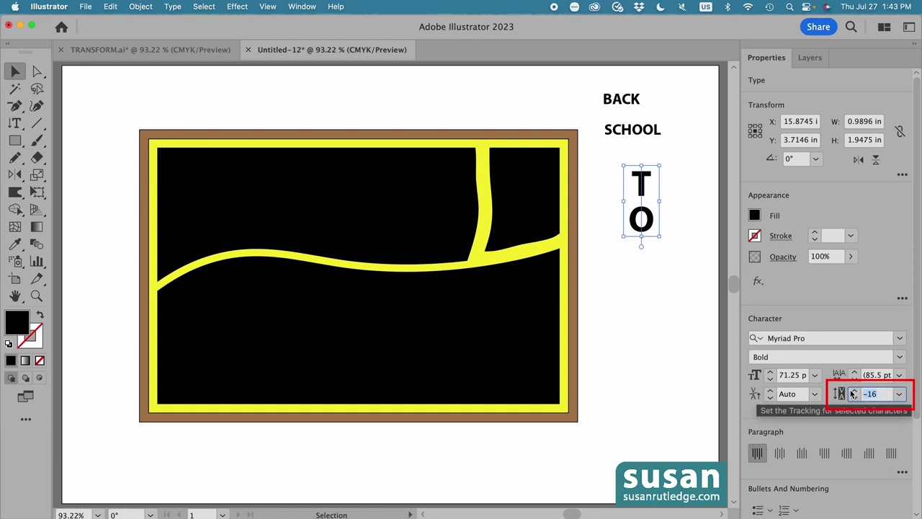
pyautogui.write('-90')
pyautogui.press('Return')
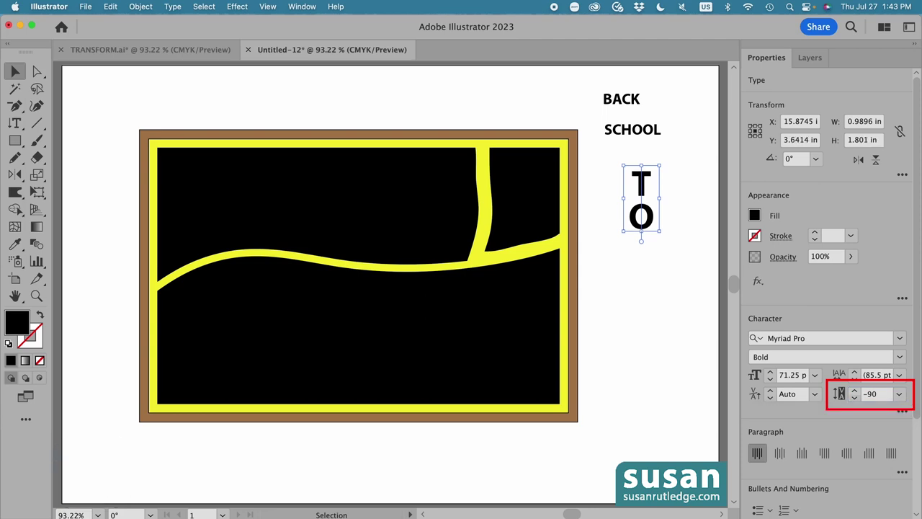
pyautogui.click(866, 393)
pyautogui.write('1')
pyautogui.press('Return')
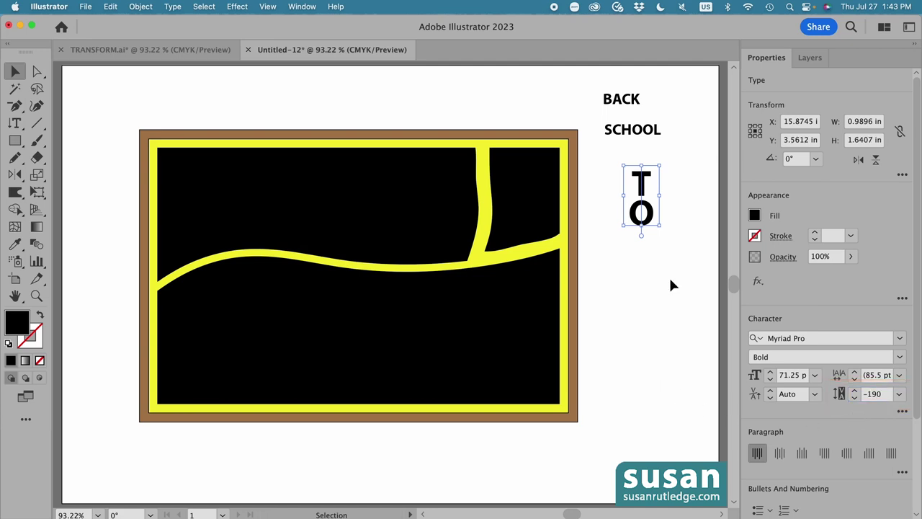
# - In the Layers panel, move TO, SCHOOL and BACK below the three black panel paths, then deselect
pyautogui.click(809, 57)
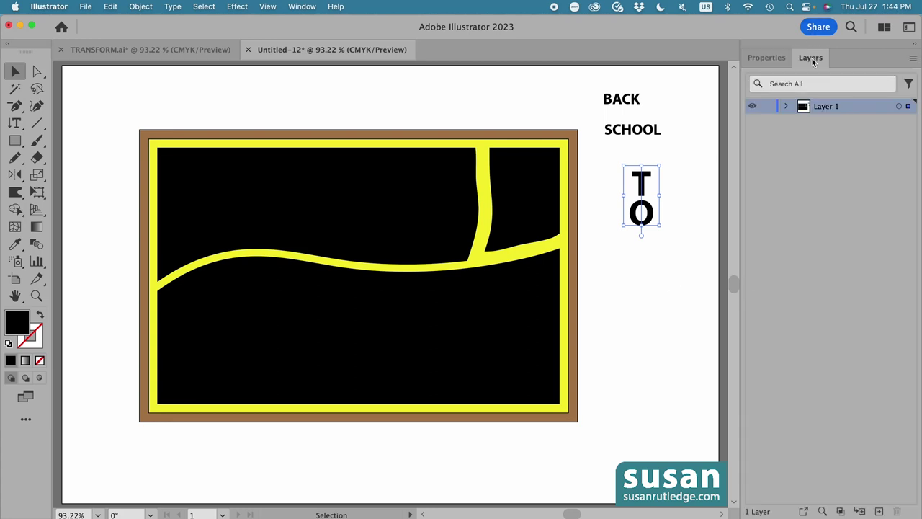
pyautogui.click(786, 106)
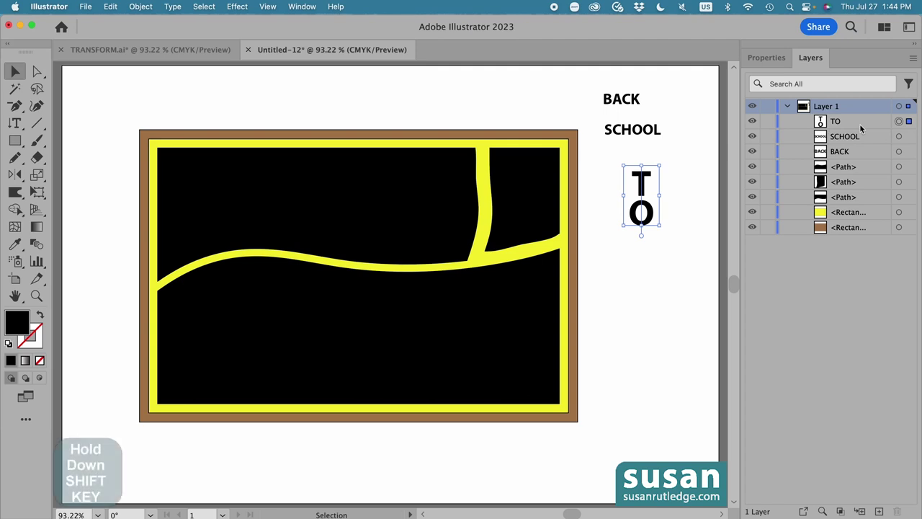
pyautogui.keyDown('shift'); pyautogui.click(899, 138); pyautogui.keyUp('shift')
pyautogui.keyDown('shift'); pyautogui.click(899, 157); pyautogui.keyUp('shift')
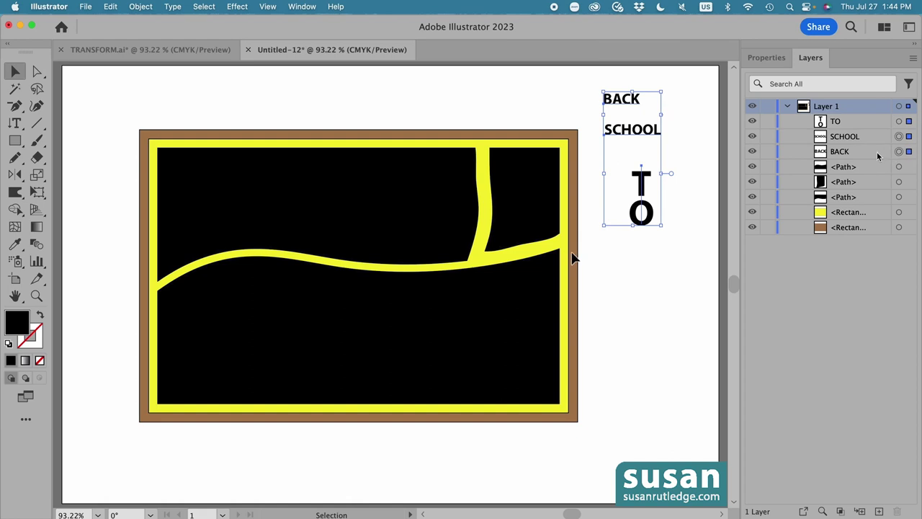
pyautogui.keyDown('shift'); pyautogui.click(868, 123); pyautogui.keyUp('shift')
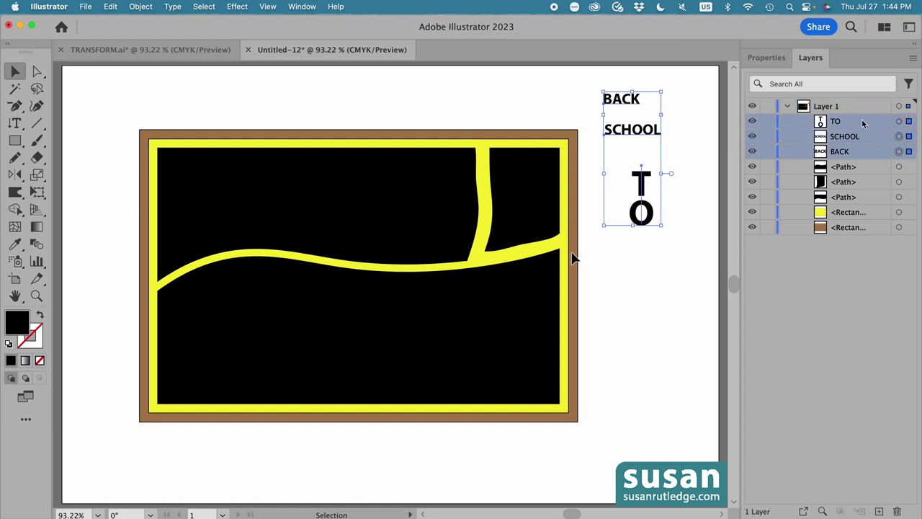
pyautogui.moveTo(863, 124); pyautogui.dragTo(863, 207)
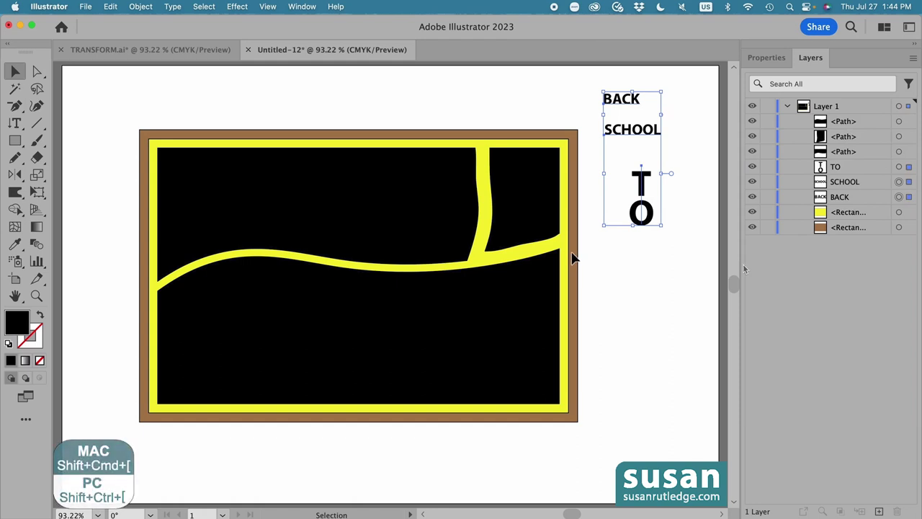
pyautogui.press('shift+super+a')
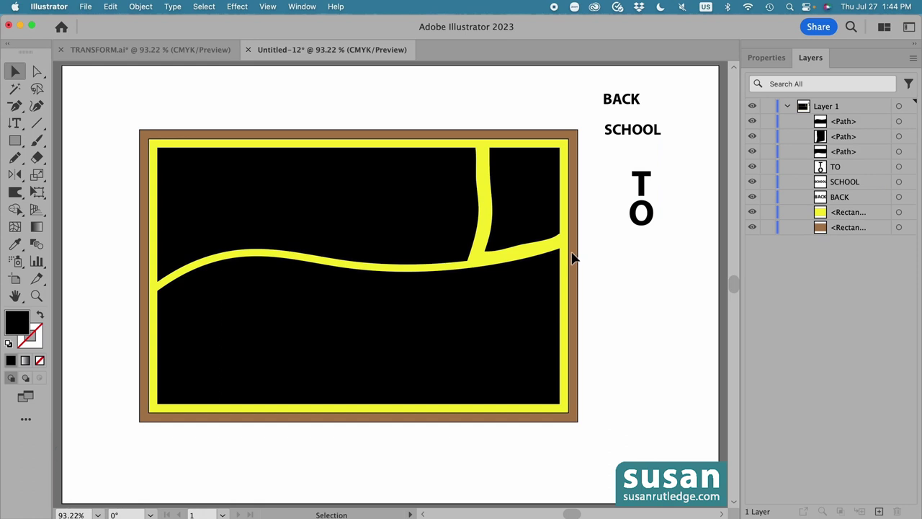
# - Envelope-distort BACK into the upper-left black panel using Make with Top Object
pyautogui.click(406, 216)
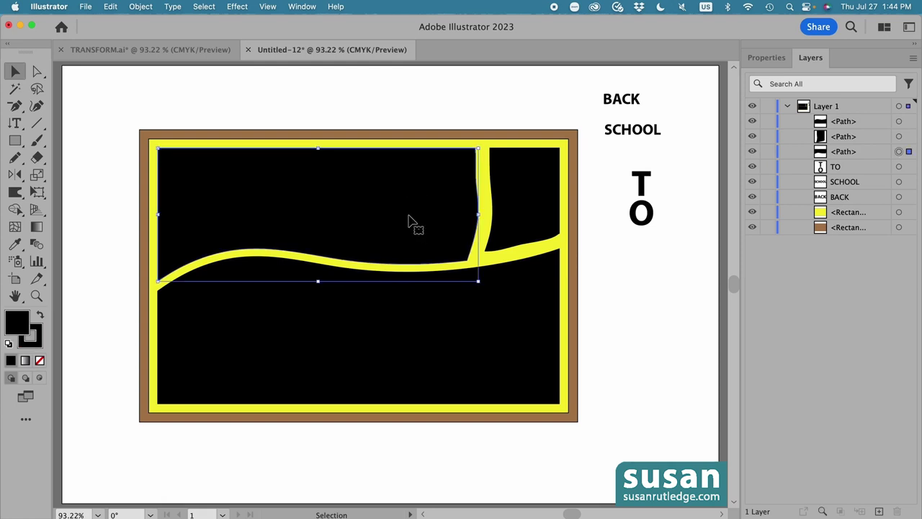
pyautogui.keyDown('shift'); pyautogui.click(621, 101); pyautogui.keyUp('shift')
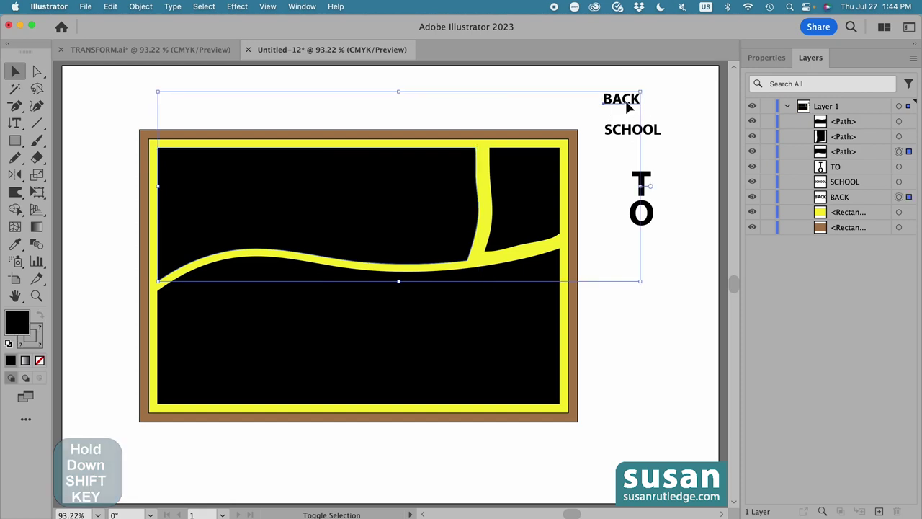
pyautogui.click(141, 7)
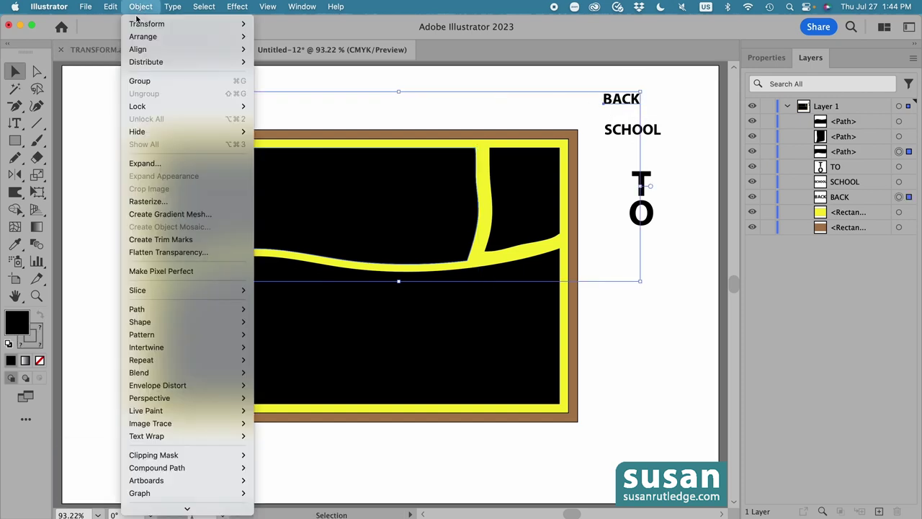
pyautogui.moveTo(175, 388)
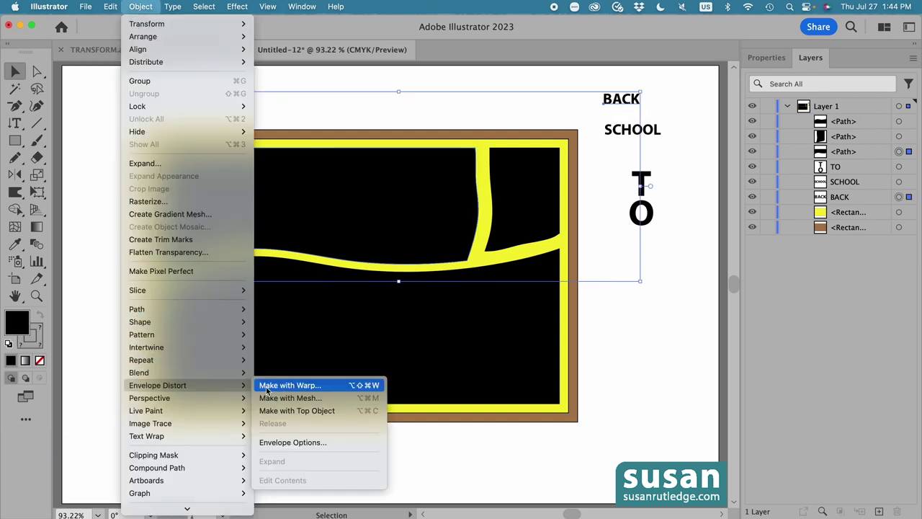
pyautogui.click(334, 411)
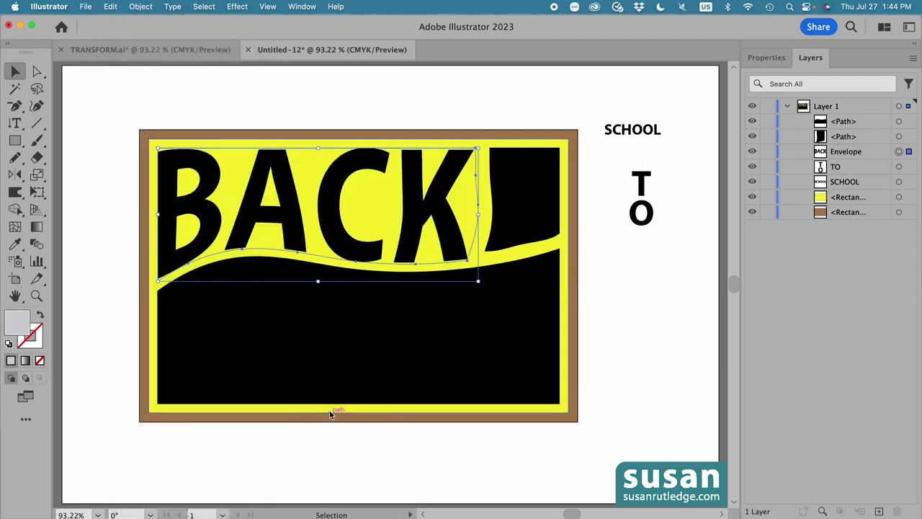
# - Envelope-distort TO into the small upper-right black panel
pyautogui.click(525, 202)
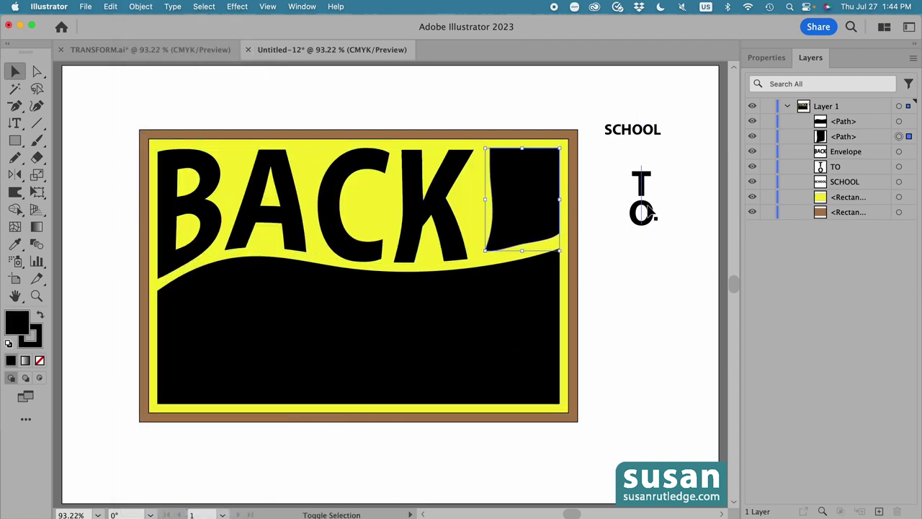
pyautogui.keyDown('shift'); pyautogui.click(641, 211); pyautogui.keyUp('shift')
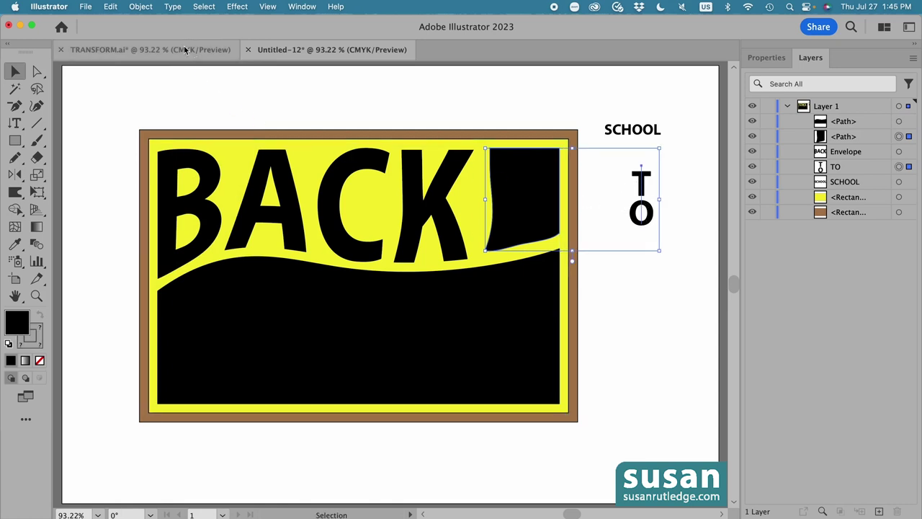
pyautogui.click(141, 7)
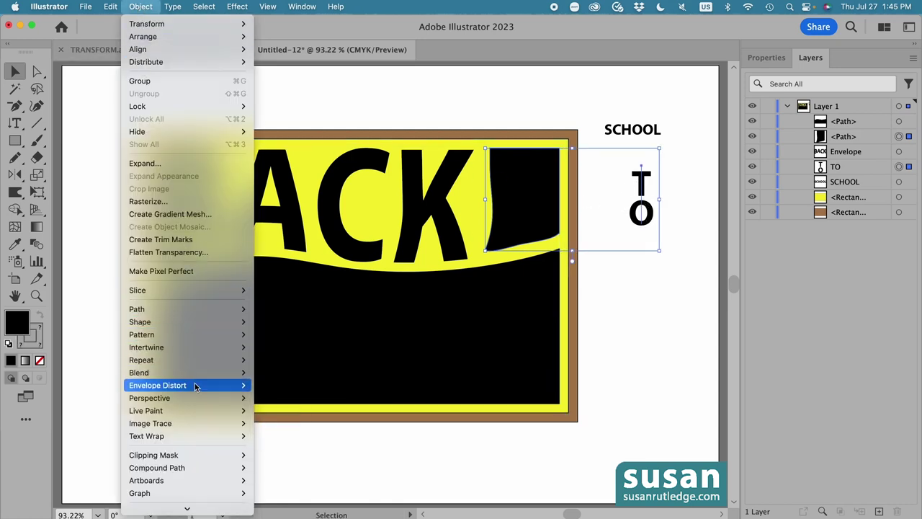
pyautogui.moveTo(198, 386)
pyautogui.click(289, 411)
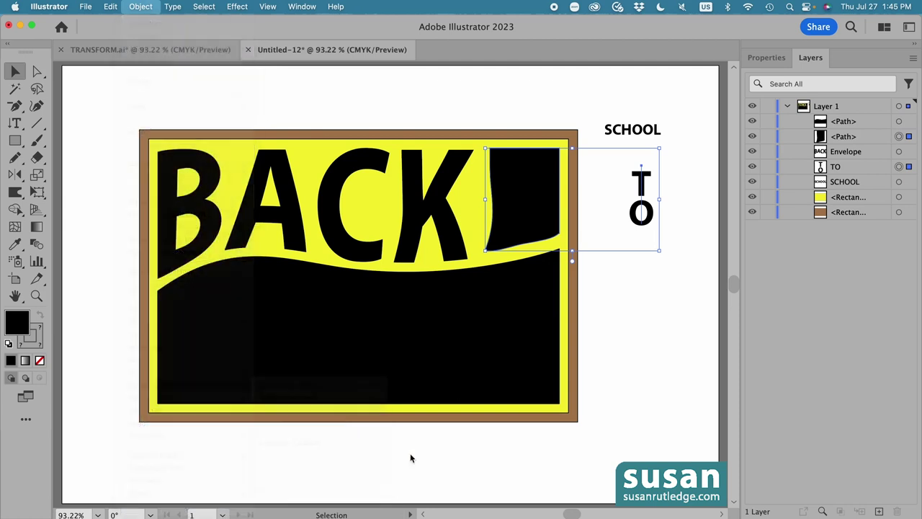
# - Envelope-distort SCHOOL into the large wavy lower black panel
pyautogui.click(492, 393)
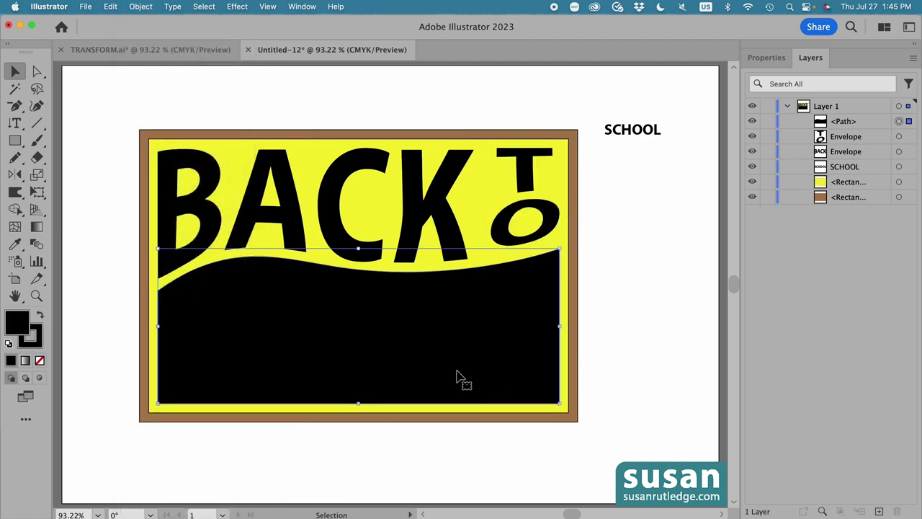
pyautogui.keyDown('shift'); pyautogui.click(628, 135); pyautogui.keyUp('shift')
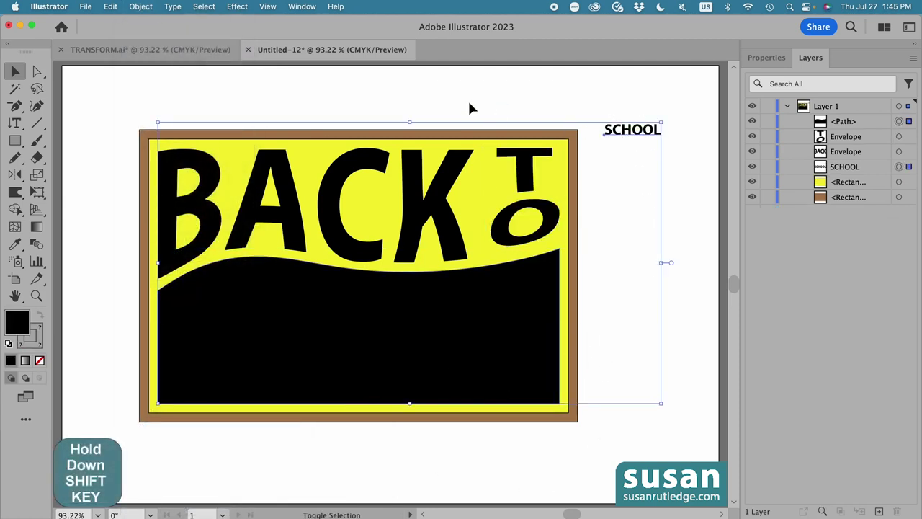
pyautogui.click(140, 7)
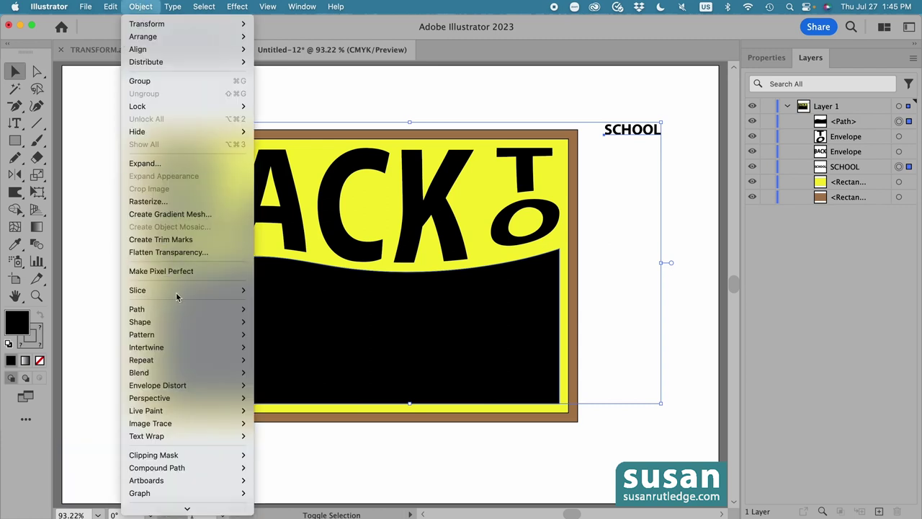
pyautogui.moveTo(194, 385)
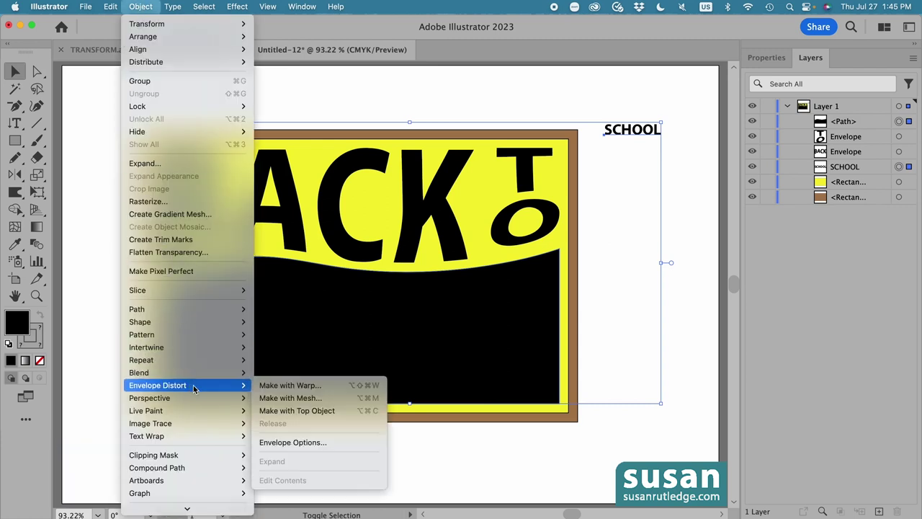
pyautogui.click(316, 411)
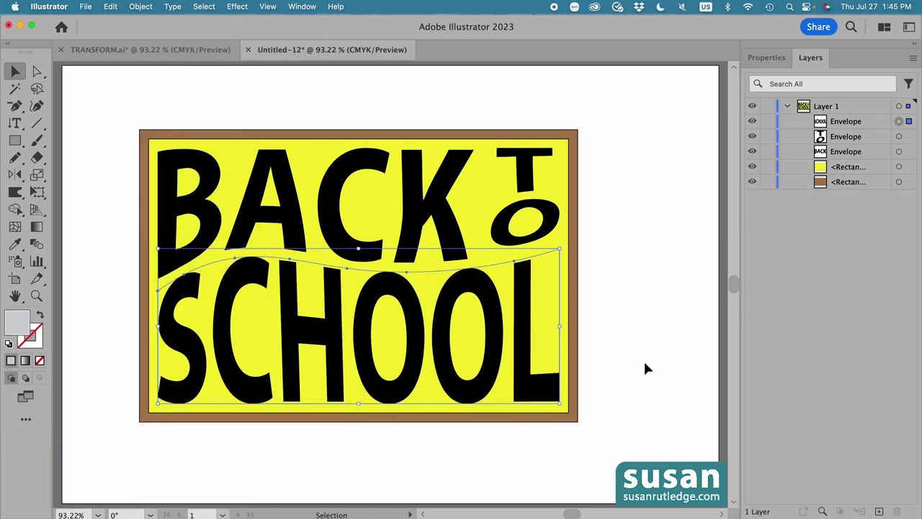
# - Select the BACK, TO and SCHOOL envelopes together and expand them into plain artwork
pyautogui.keyDown('shift'); pyautogui.click(430, 207); pyautogui.keyUp('shift')
pyautogui.keyDown('shift'); pyautogui.click(522, 173); pyautogui.keyUp('shift')
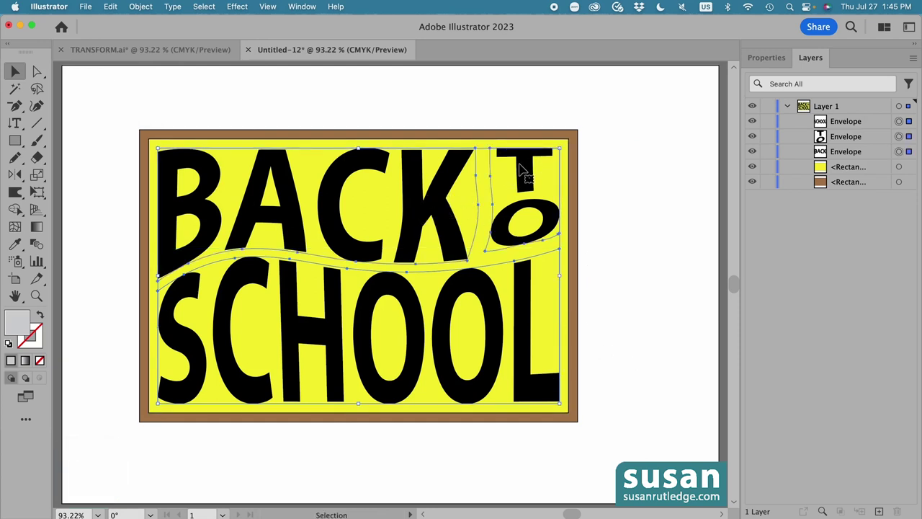
pyautogui.click(140, 6)
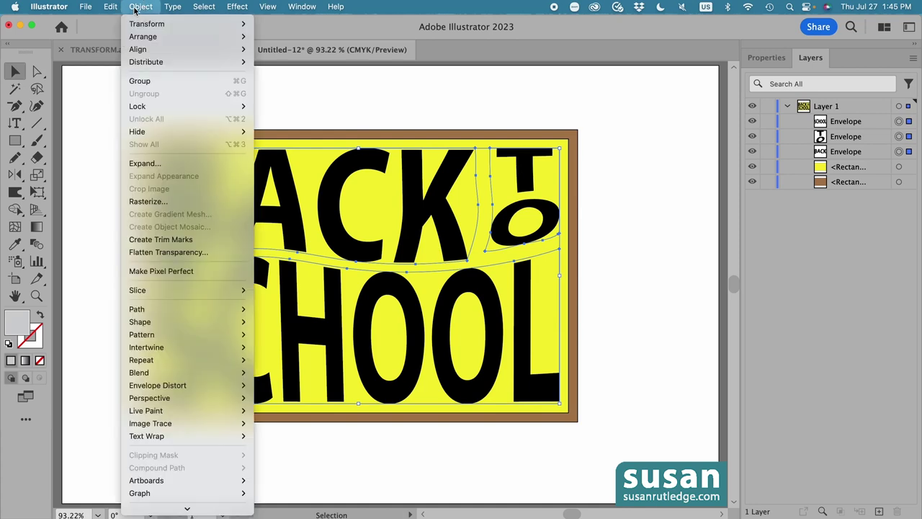
pyautogui.click(156, 165)
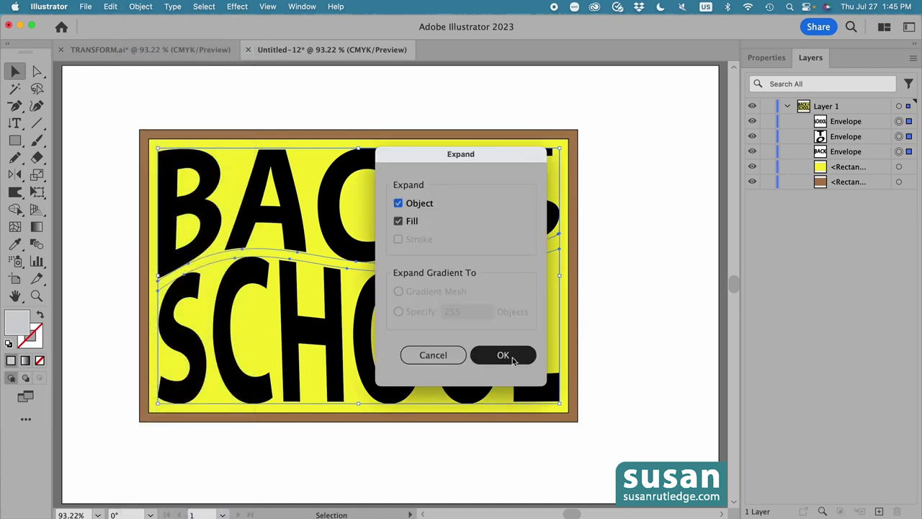
pyautogui.click(502, 354)
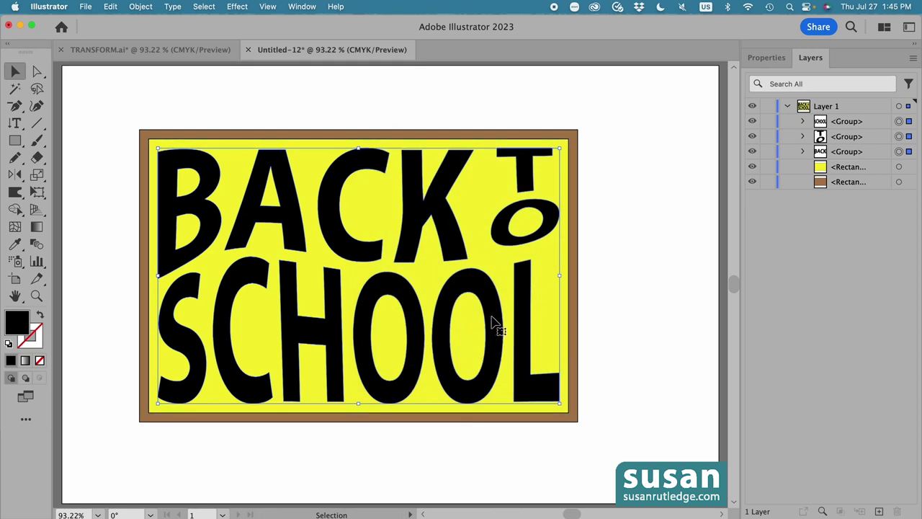
# - Fill the selected BACK TO SCHOOL lettering white
pyautogui.click(776, 64)
pyautogui.click(754, 215)
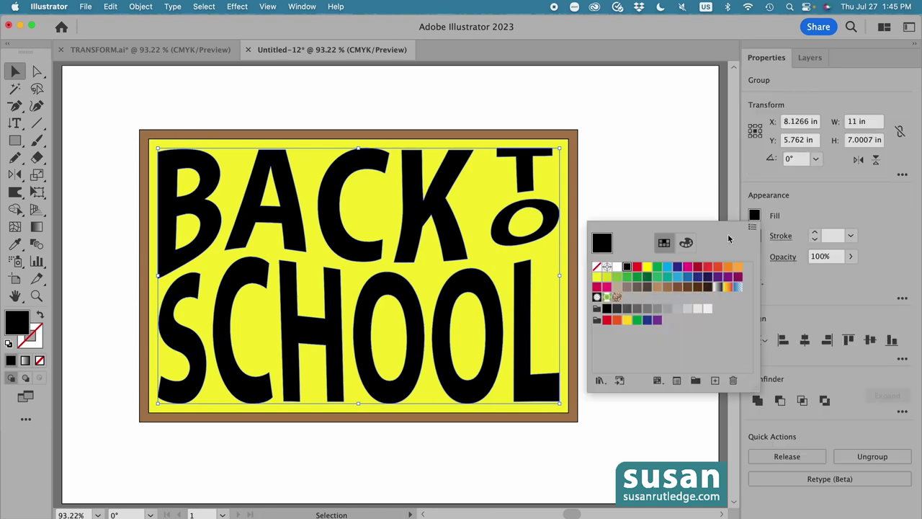
pyautogui.click(617, 267)
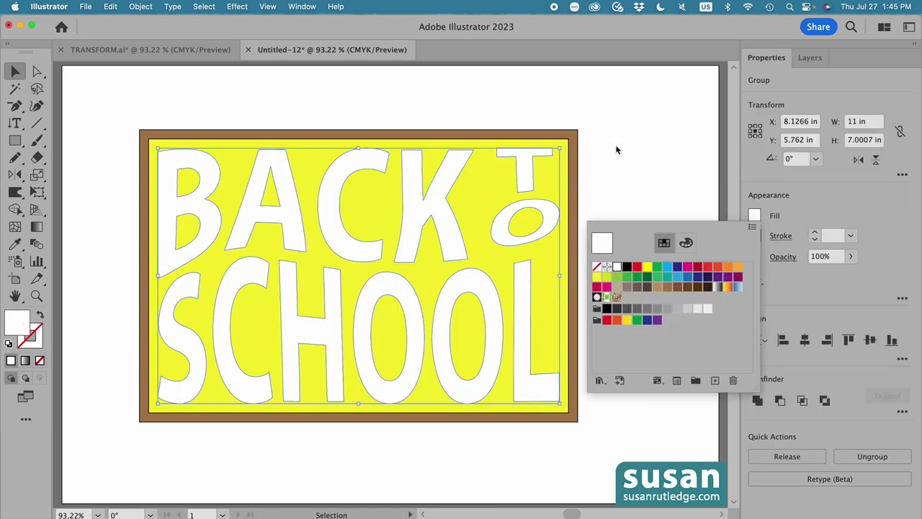
# - Fill the yellow inner panel black and give it a white stroke
pyautogui.click(565, 185)
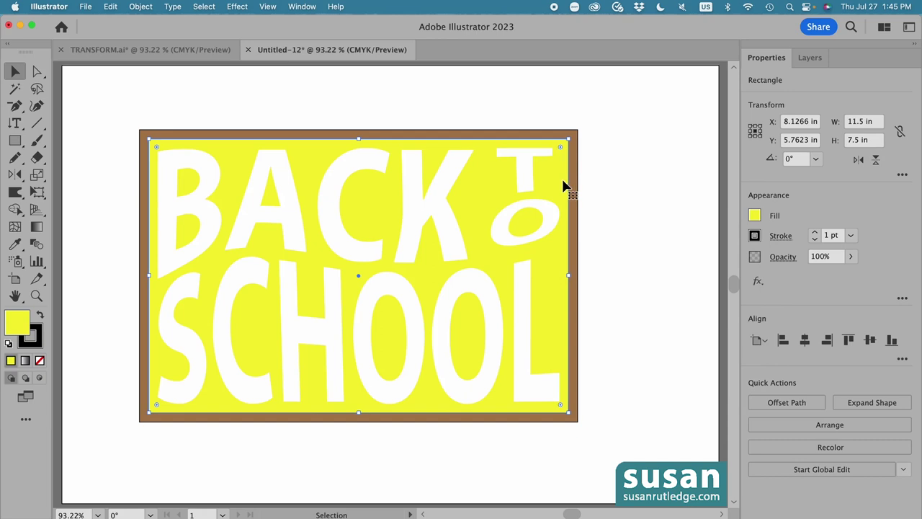
pyautogui.click(754, 215)
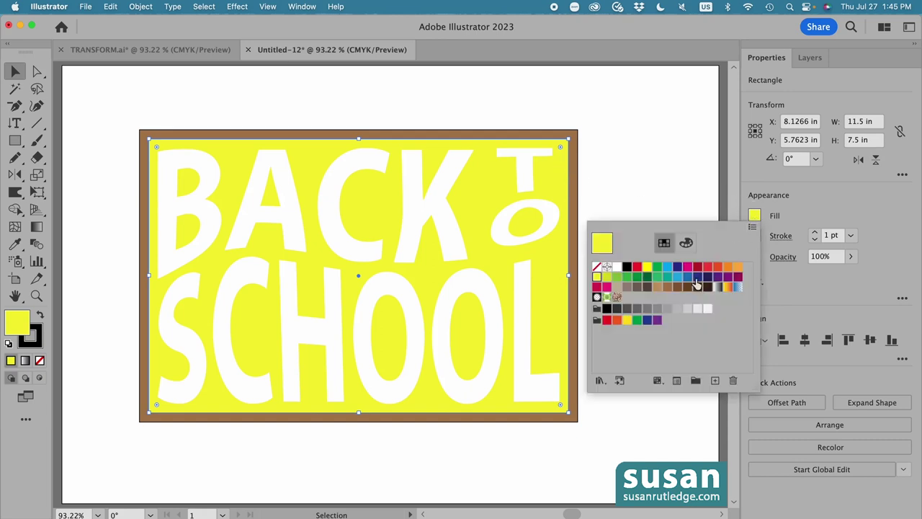
pyautogui.click(626, 266)
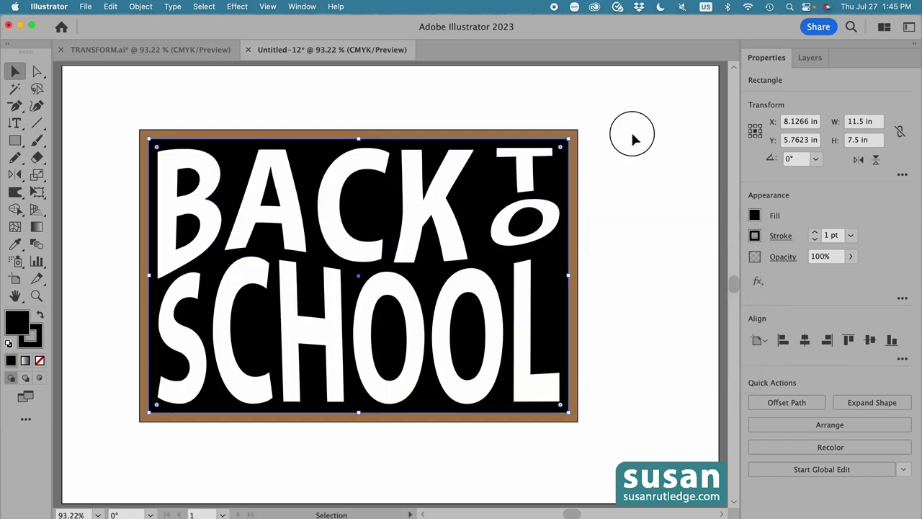
pyautogui.click(632, 139)
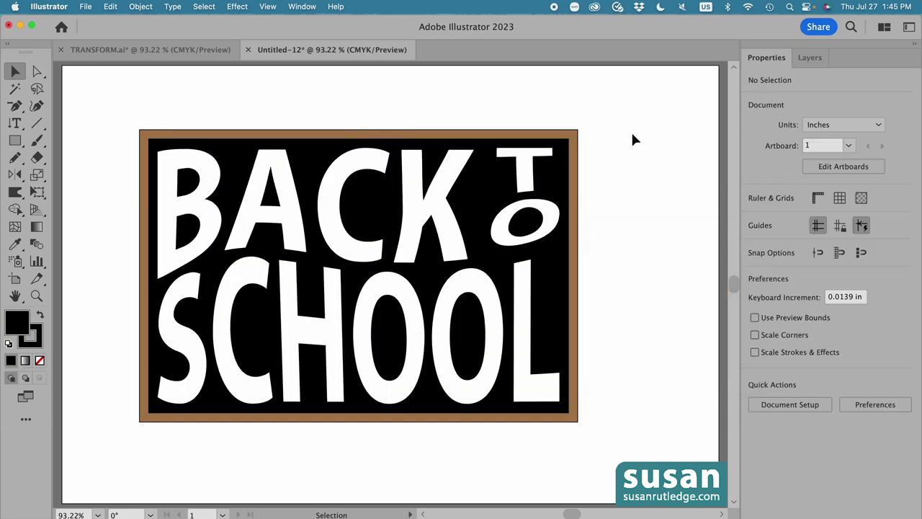
pyautogui.click(561, 178)
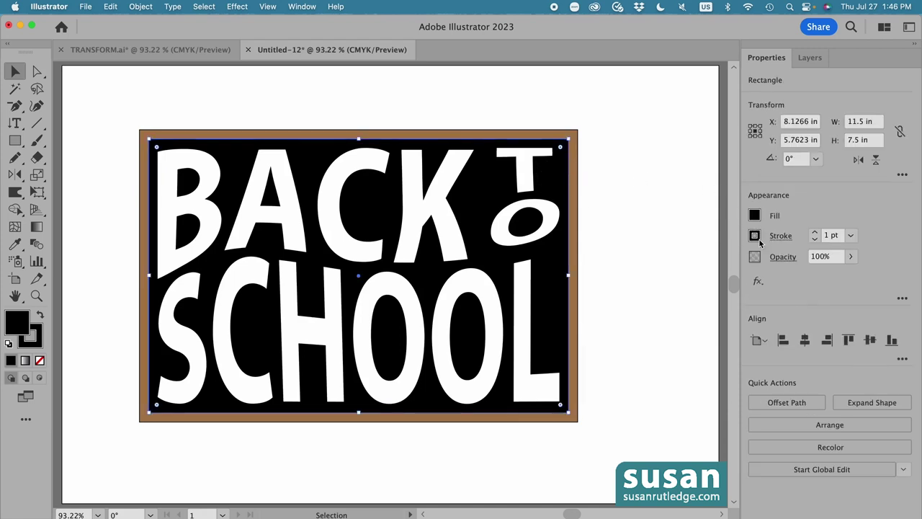
pyautogui.click(758, 238)
pyautogui.click(618, 288)
pyautogui.click(654, 175)
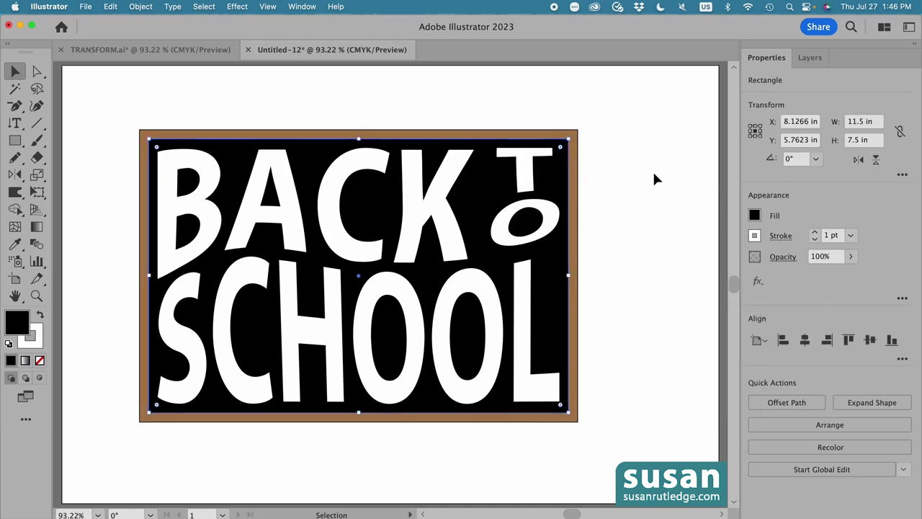
pyautogui.click(652, 169)
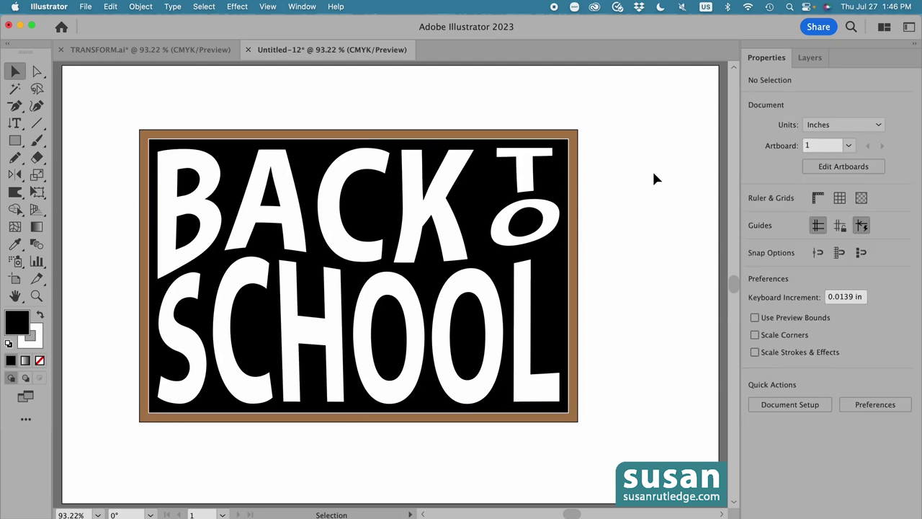
pyautogui.click(567, 194)
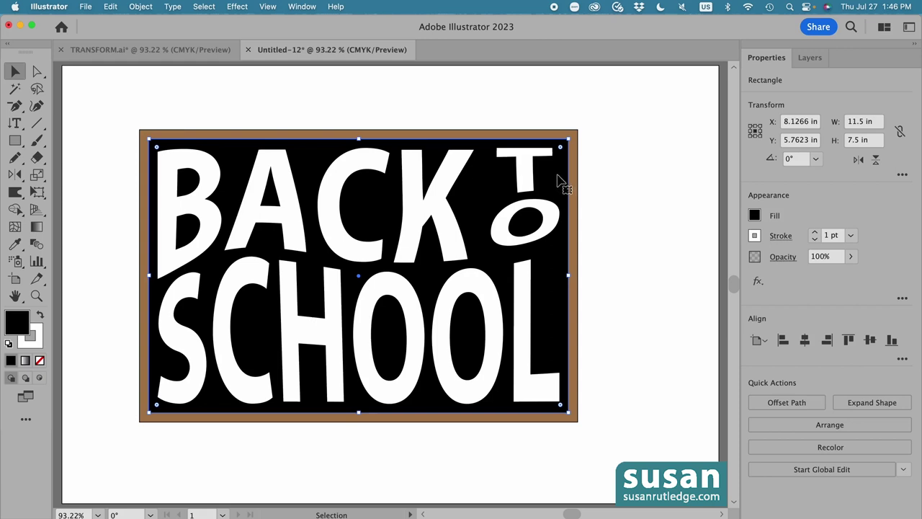
# - Add a second, black stroke to the black panel's appearance
pyautogui.click(902, 300)
pyautogui.moveTo(603, 81); pyautogui.dragTo(651, 77)
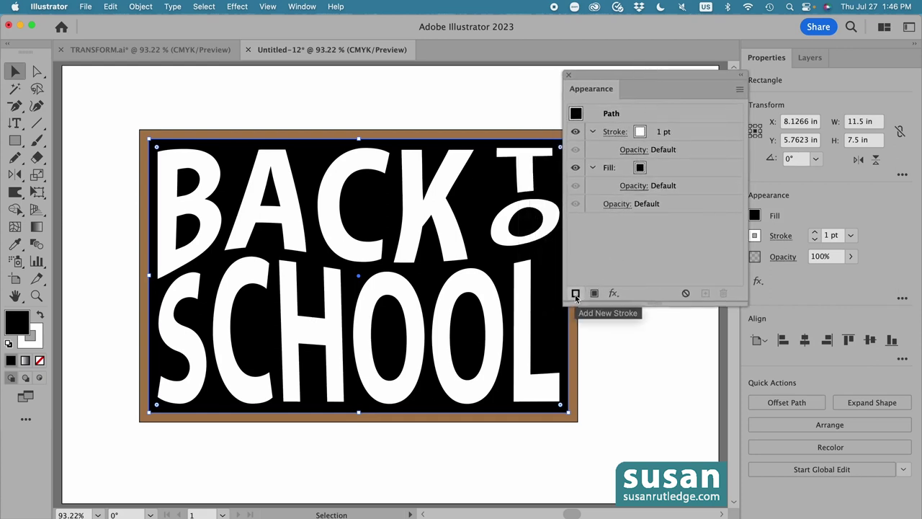
pyautogui.click(575, 293)
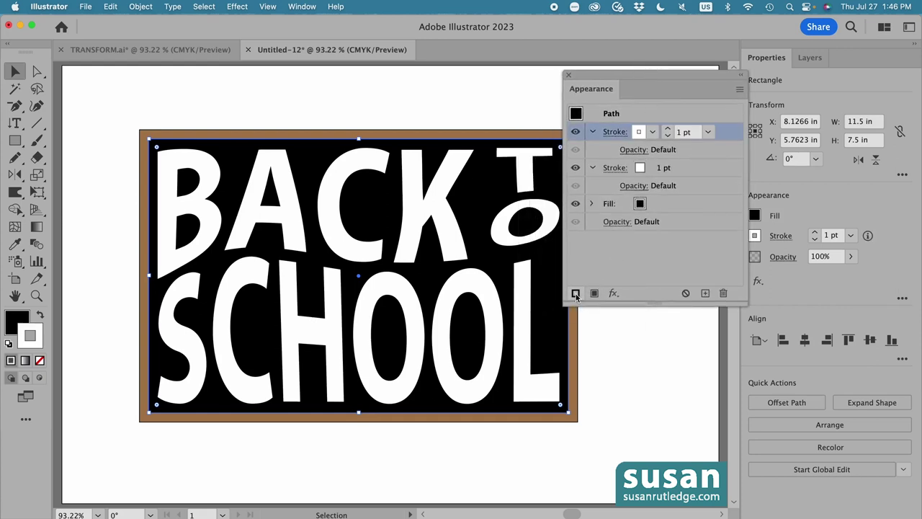
pyautogui.click(652, 134)
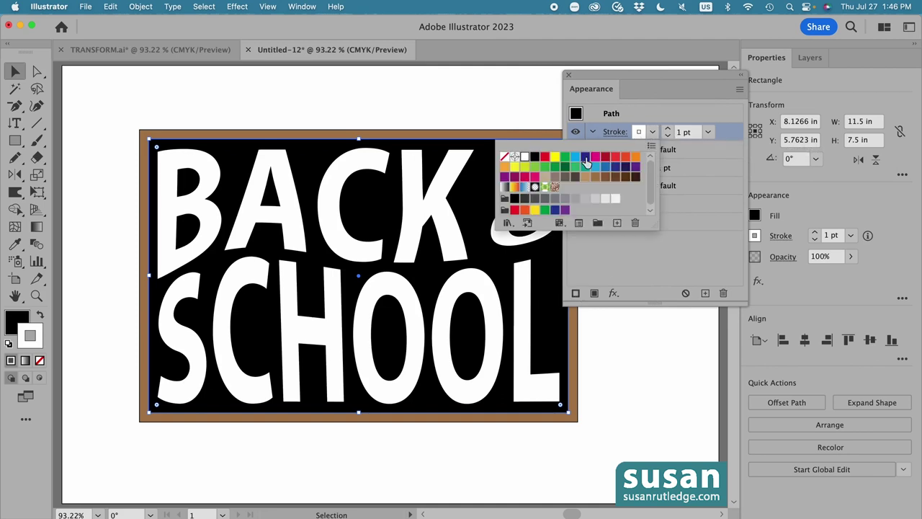
pyautogui.click(536, 158)
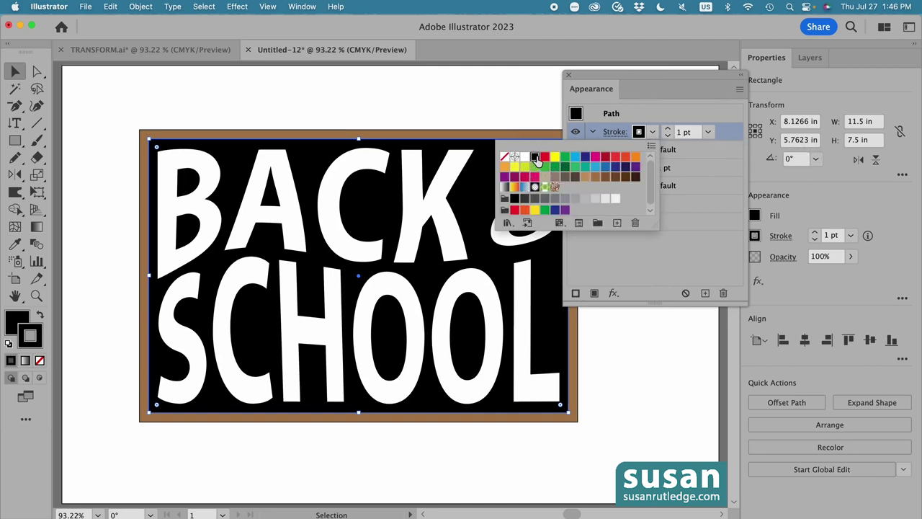
# - Set the new black stroke to 3 pt and stack it beneath the 1 pt white stroke
pyautogui.click(670, 132)
pyautogui.click(668, 129)
pyautogui.click(668, 129)
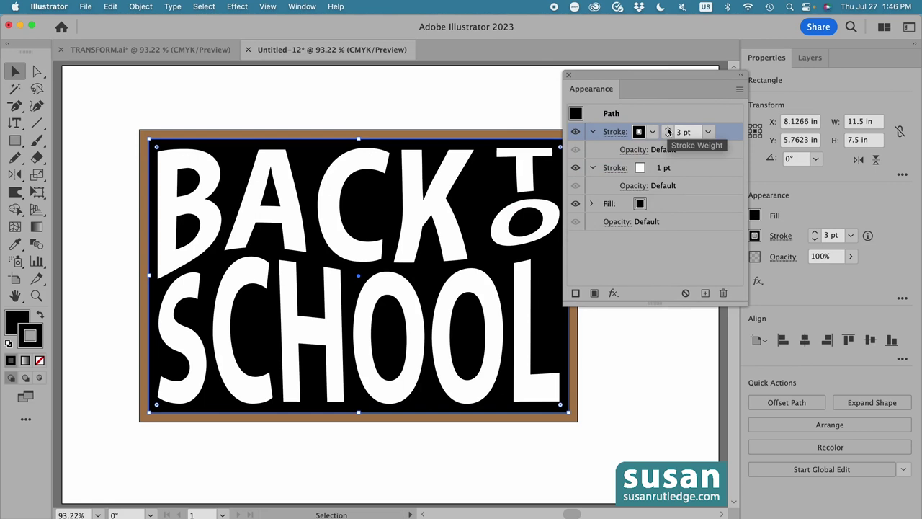
pyautogui.click(725, 135)
pyautogui.moveTo(725, 135); pyautogui.dragTo(723, 196)
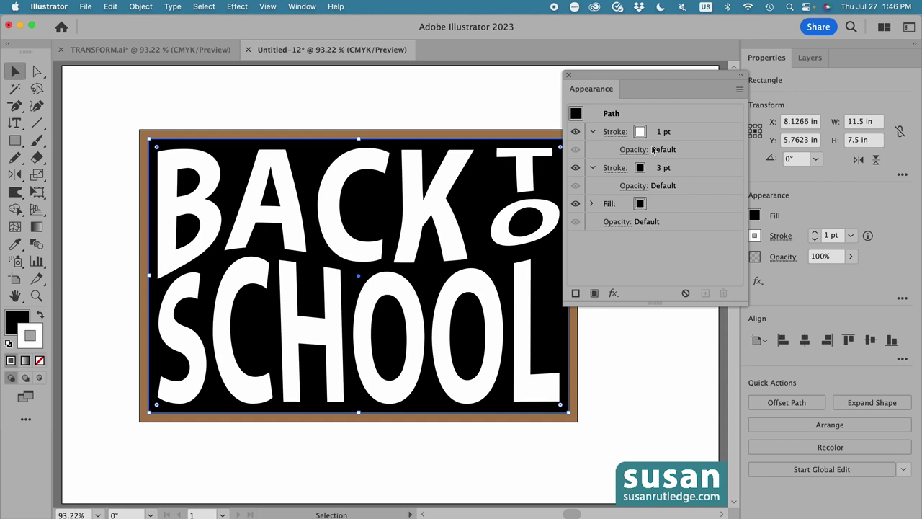
# - Select all of the sign's artwork and group it into one object
pyautogui.click(568, 75)
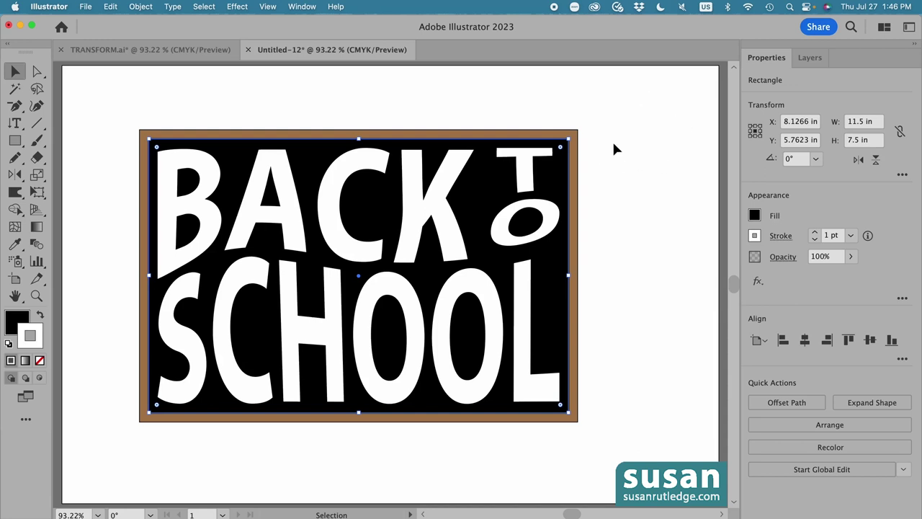
pyautogui.click(615, 147)
pyautogui.moveTo(105, 110); pyautogui.dragTo(638, 448)
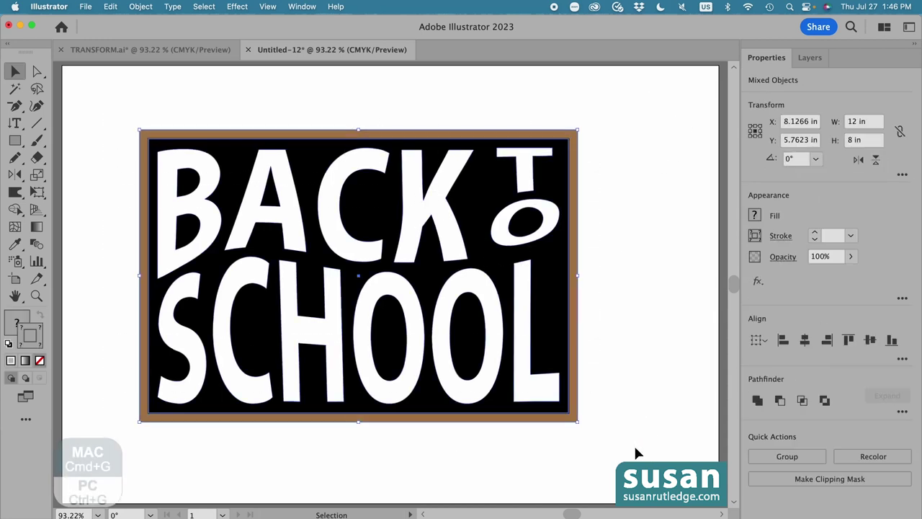
pyautogui.press('super+g')
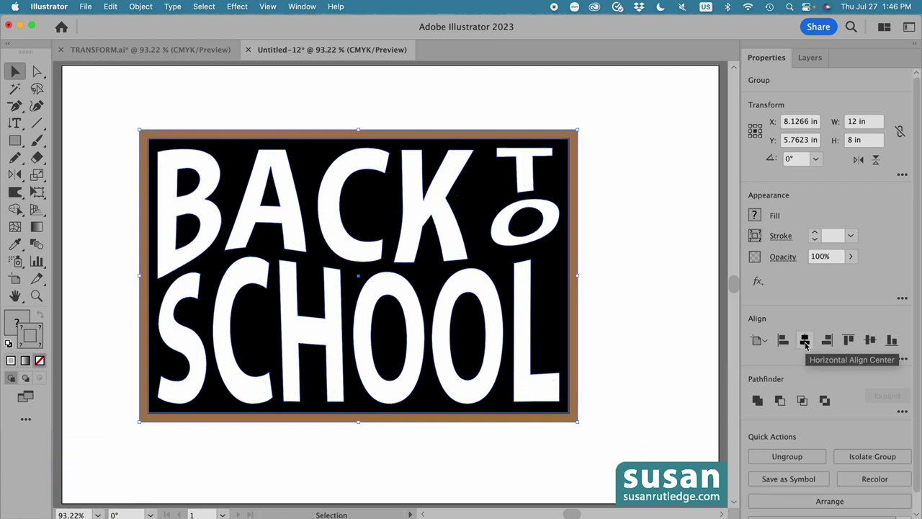
# - Centre the grouped 12 × 8 in sign horizontally and vertically on the artboard
pyautogui.click(804, 340)
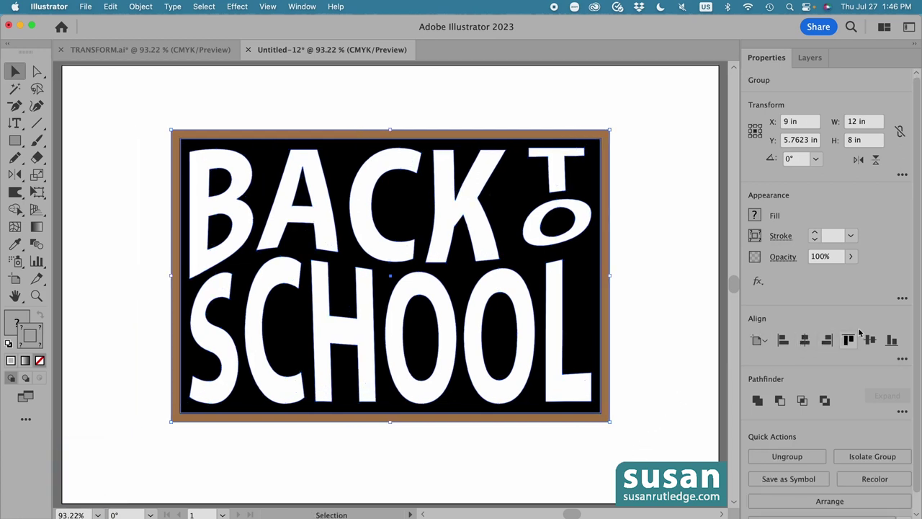
pyautogui.click(870, 341)
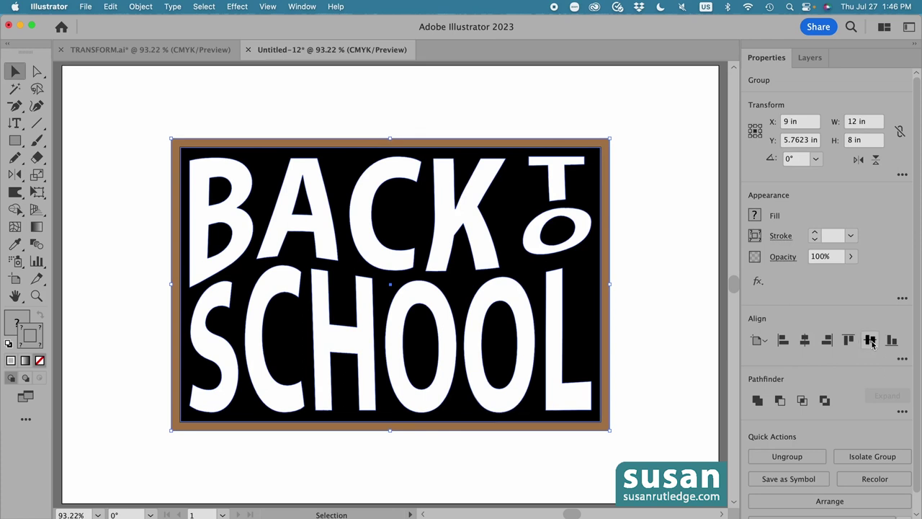
pyautogui.click(676, 245)
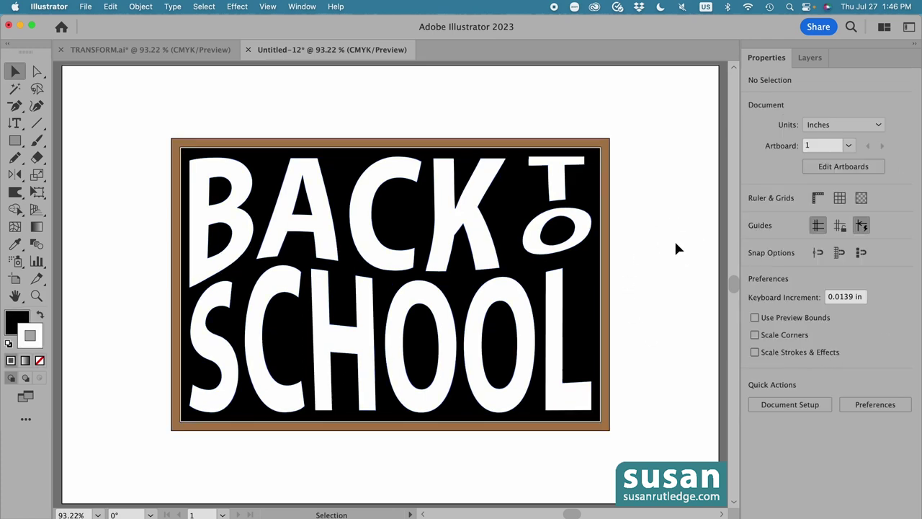